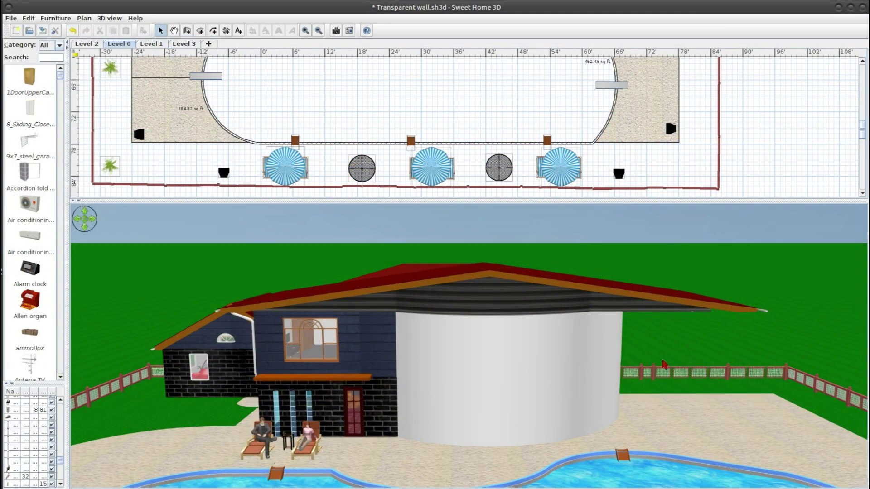
- Show only the selected level in 3D and tilt to an aerial view of Level 0's interior
mouse_move(662, 363)
left_mouse_down()
mouse_move(583, 342)
mouse_move(651, 329)
left_mouse_up()
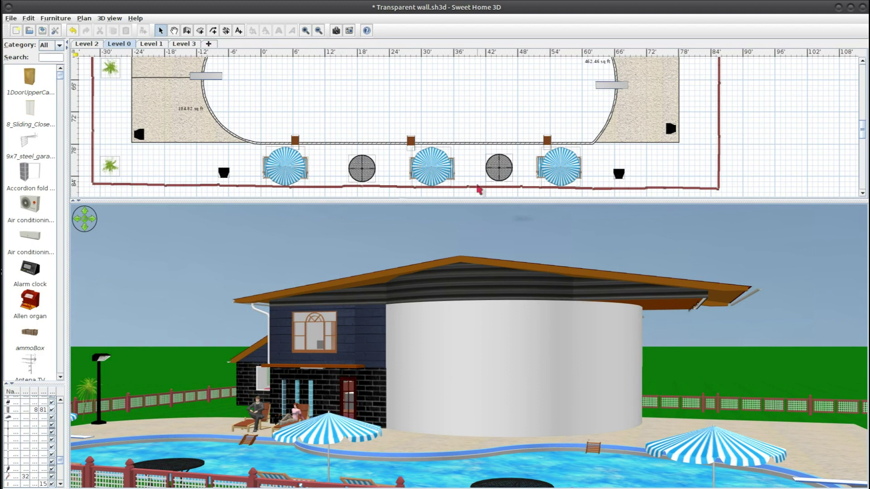
scroll(479, 190, "up", 3)
right_click(312, 330)
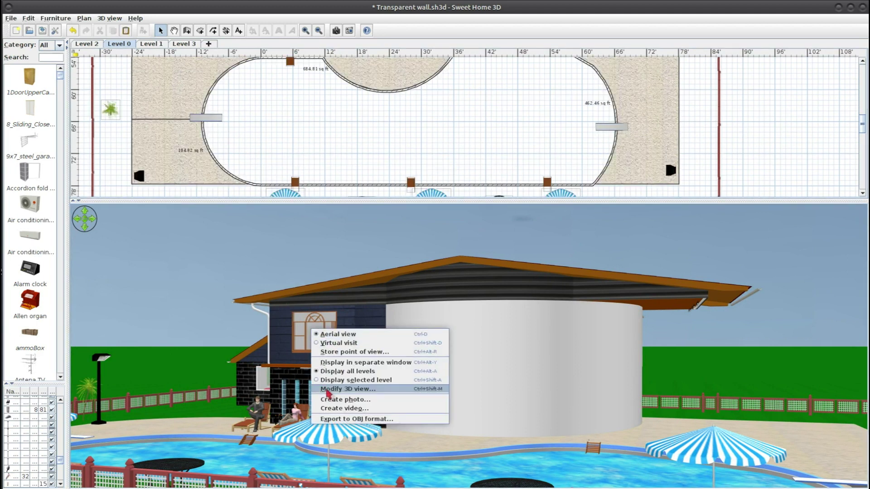
left_click(349, 380)
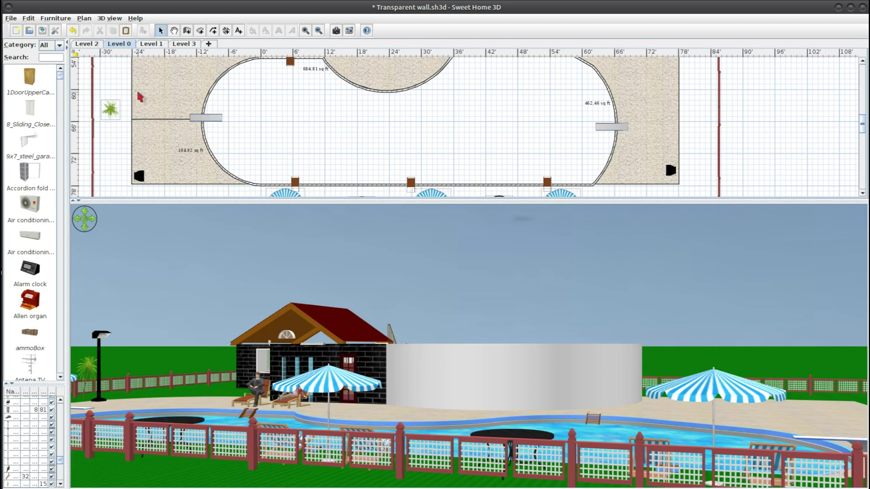
left_click_drag(498, 447, 558, 403)
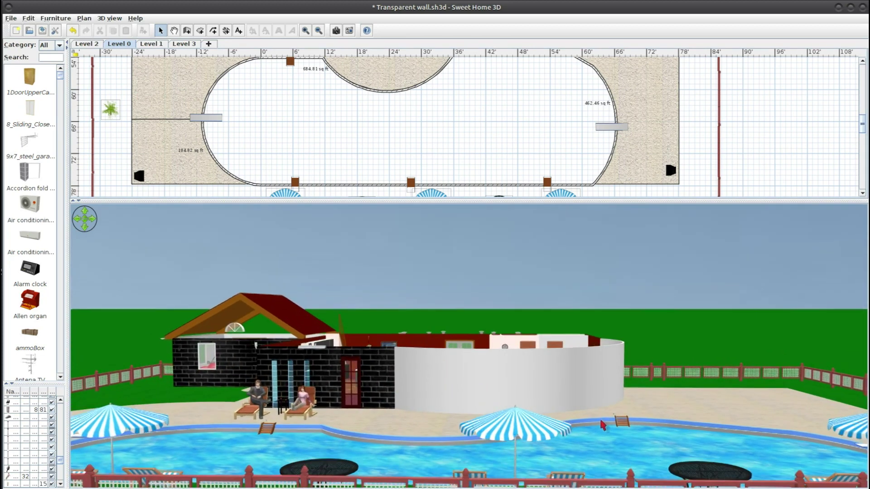
mouse_move(475, 392)
left_mouse_down()
mouse_move(622, 420)
mouse_move(531, 286)
left_mouse_up()
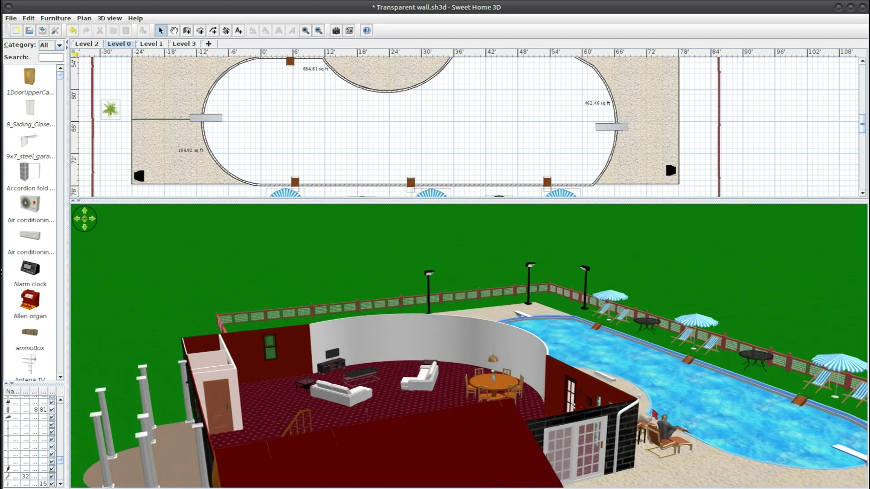
scroll(493, 150, "up", 2)
scroll(493, 150, "up", 4)
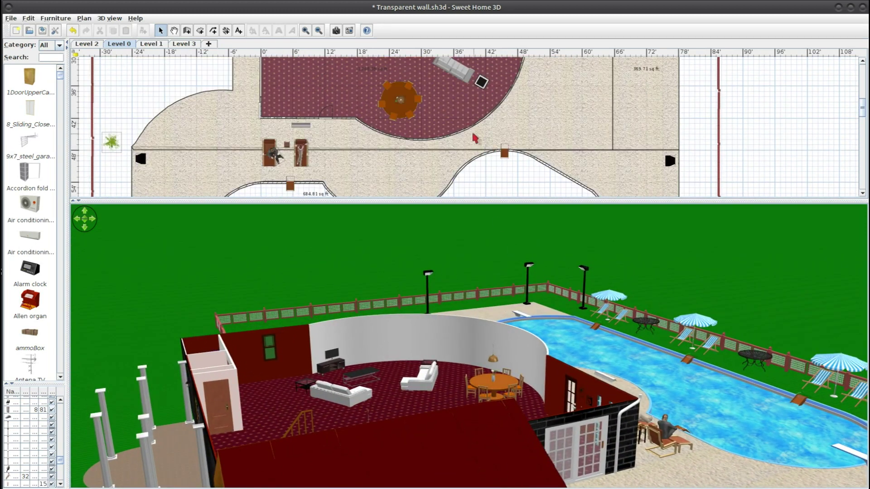
- Add a 12-inch light pink baseboard to the curved wall's right side
double_click(474, 135)
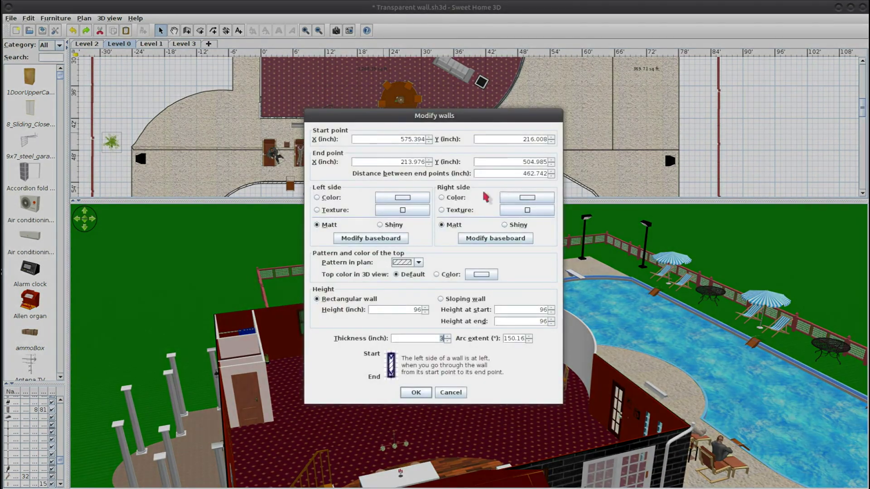
left_click(511, 240)
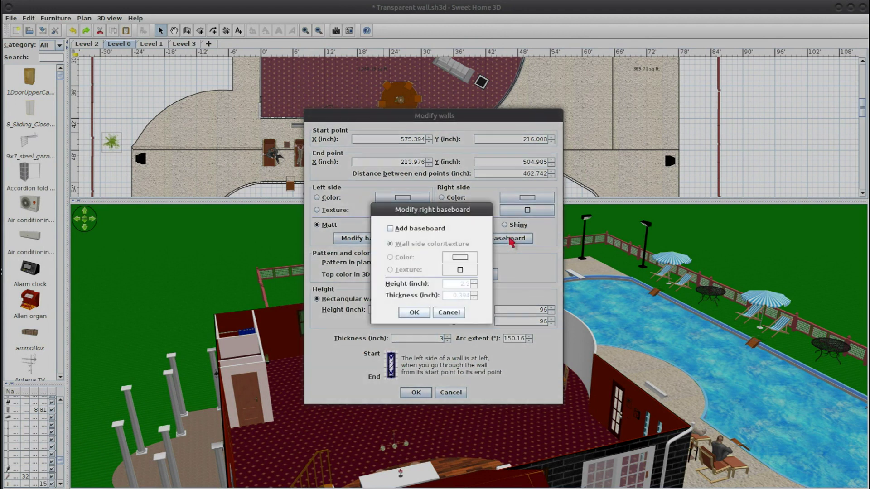
left_click(437, 232)
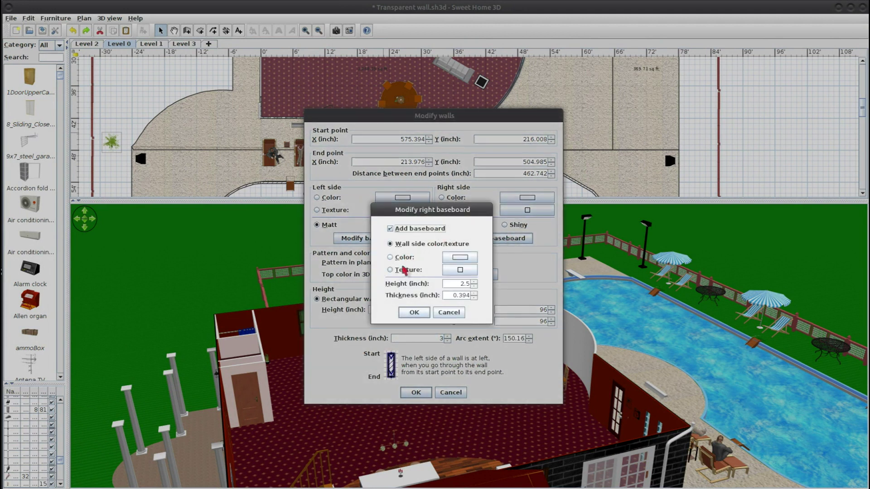
left_click(457, 284)
type("6")
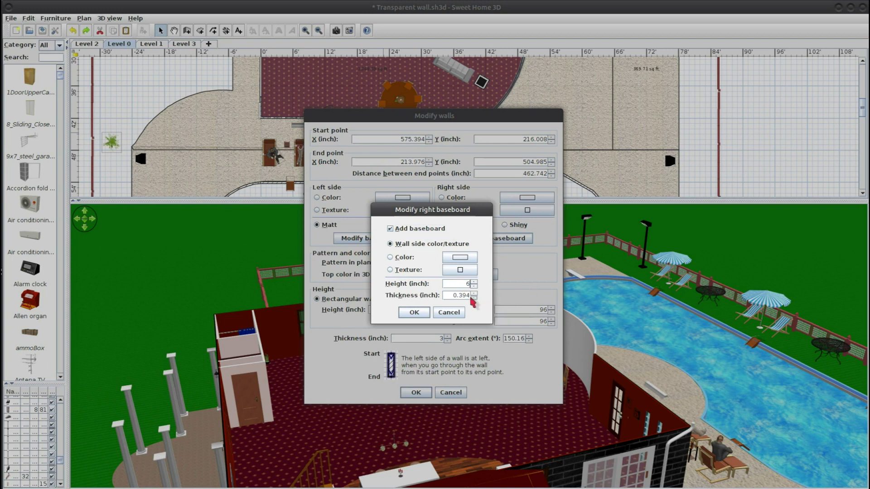
left_click(459, 258)
left_click(319, 313)
left_click(385, 332)
left_click(412, 314)
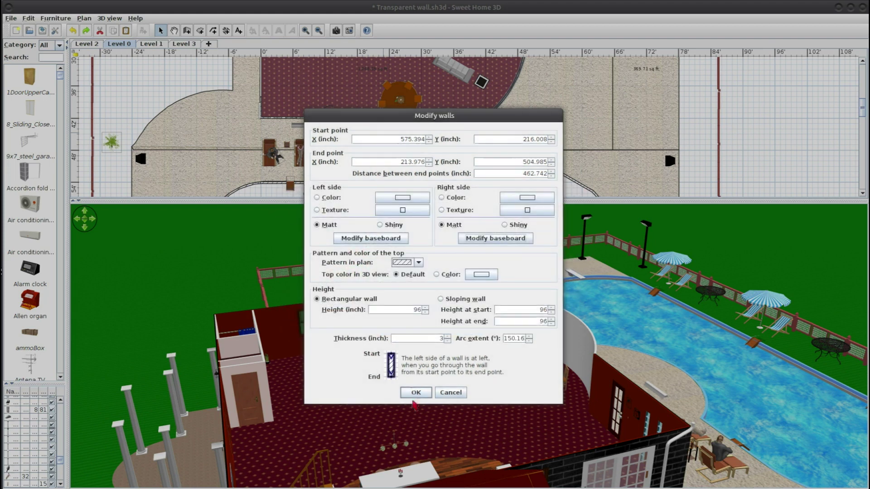
left_click(416, 392)
- Recheck the right-side baseboard height and colour, then orbit to view the curved wall
left_click_drag(473, 391, 521, 388)
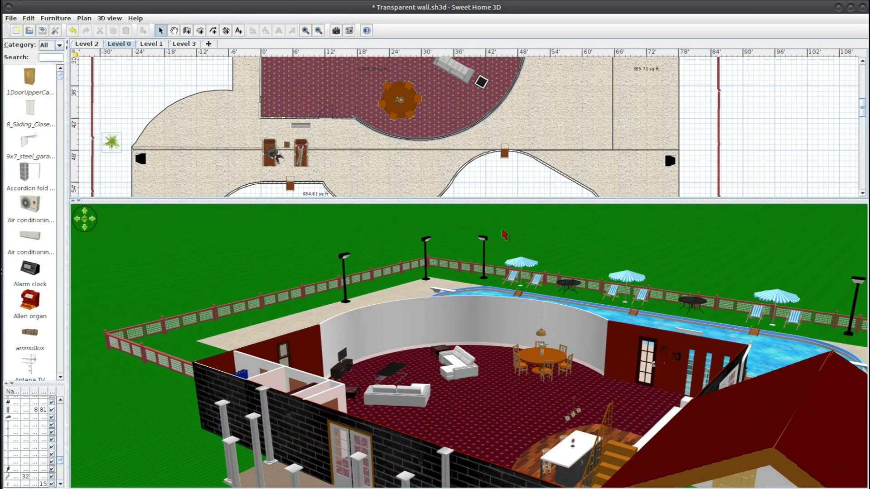
double_click(466, 130)
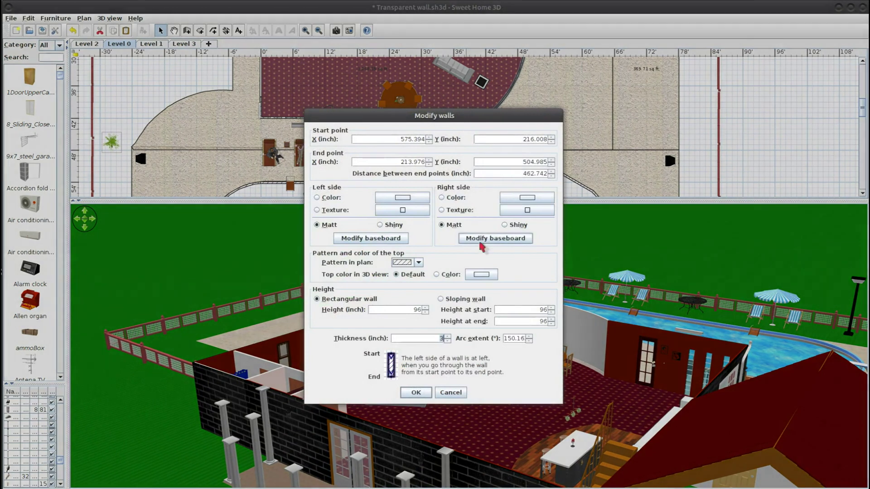
left_click(480, 238)
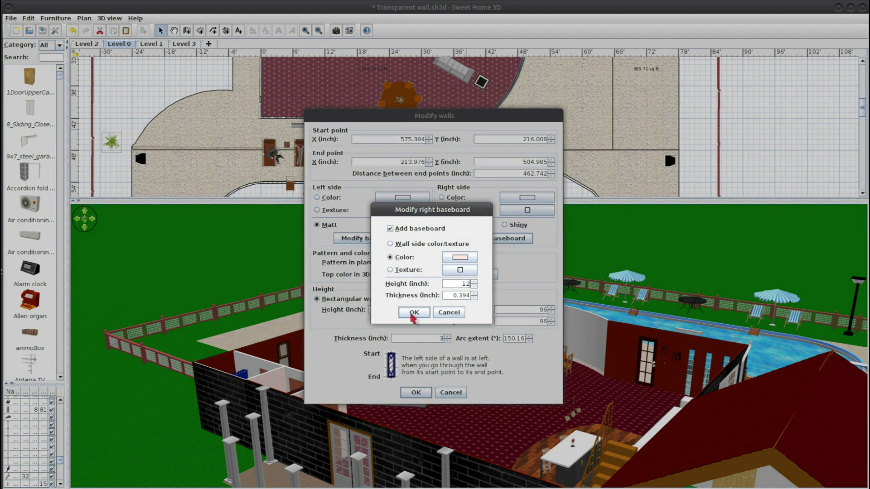
left_click(413, 312)
left_click(415, 392)
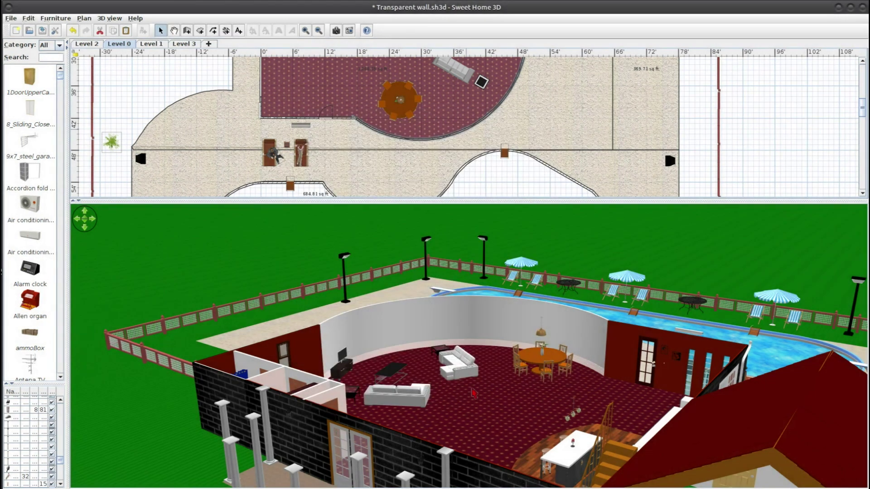
mouse_move(625, 389)
left_mouse_down()
mouse_move(495, 408)
mouse_move(490, 197)
left_mouse_up()
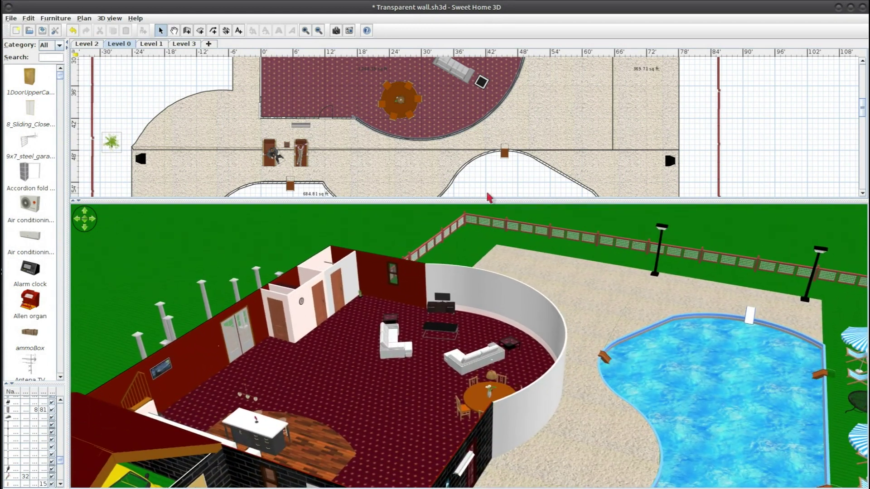
- Add a left-side baseboard to the curved wall textured with black-brick-wall-texture
double_click(442, 139)
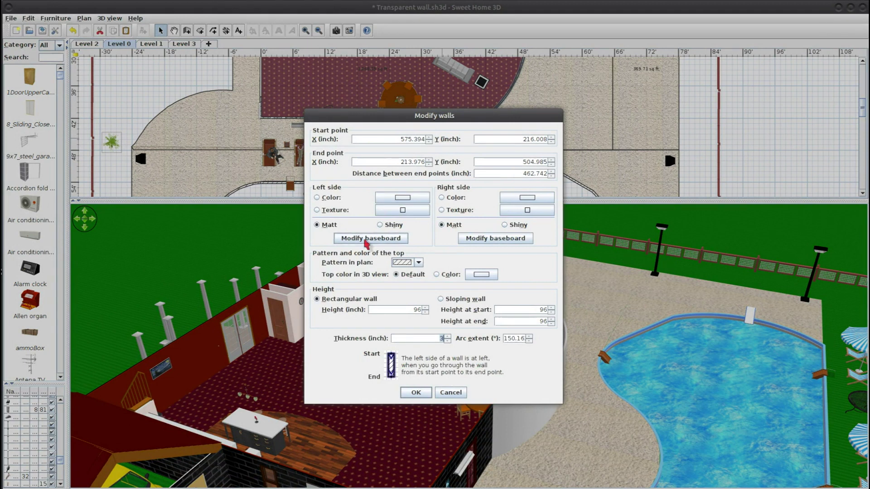
left_click(366, 241)
left_click(389, 229)
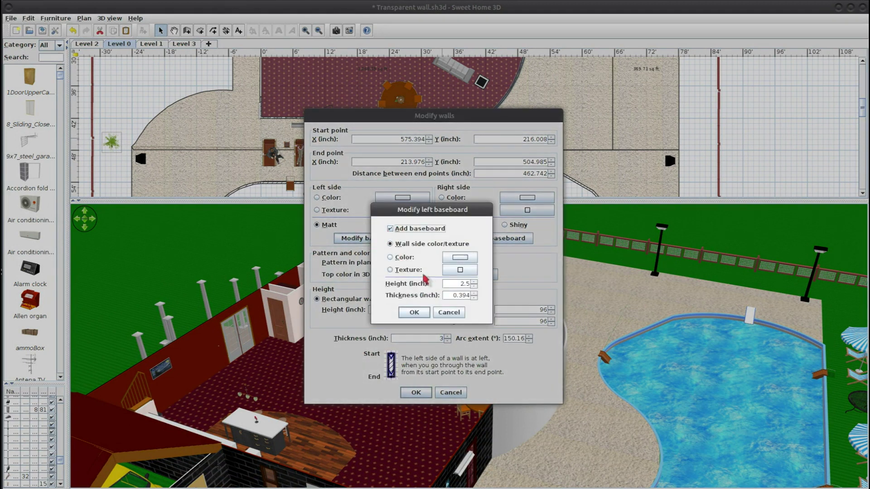
left_click(448, 271)
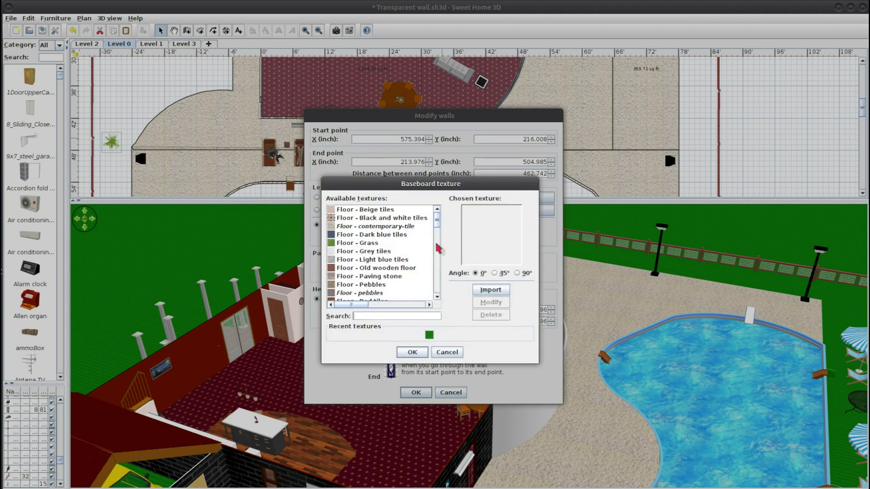
left_click(433, 226)
key("Down")
key("Down")
scroll(414, 252, "down", 1)
scroll(410, 259, "down", 2)
scroll(410, 259, "down", 1)
scroll(403, 267, "down", 1)
scroll(388, 281, "down", 1)
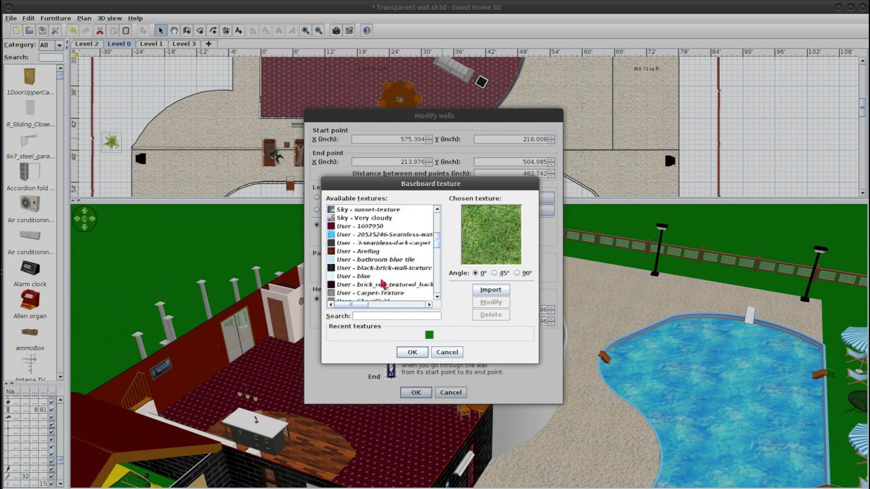
left_click(380, 284)
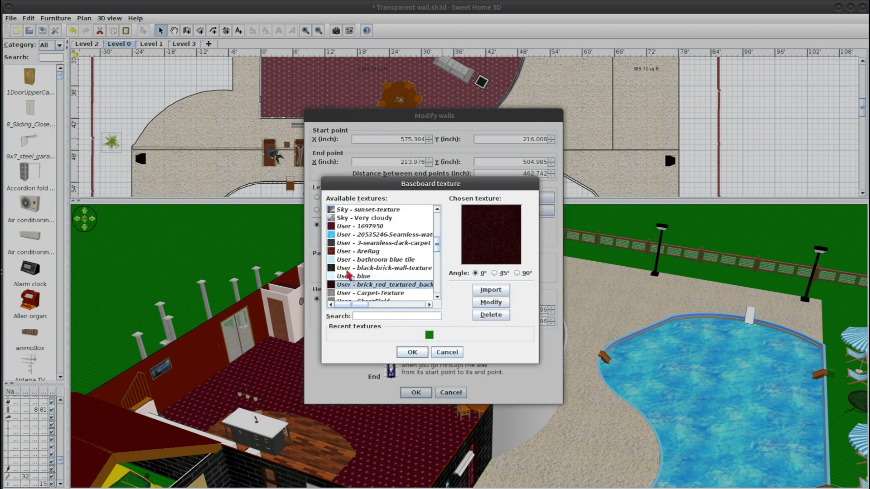
left_click(346, 269)
left_click(412, 352)
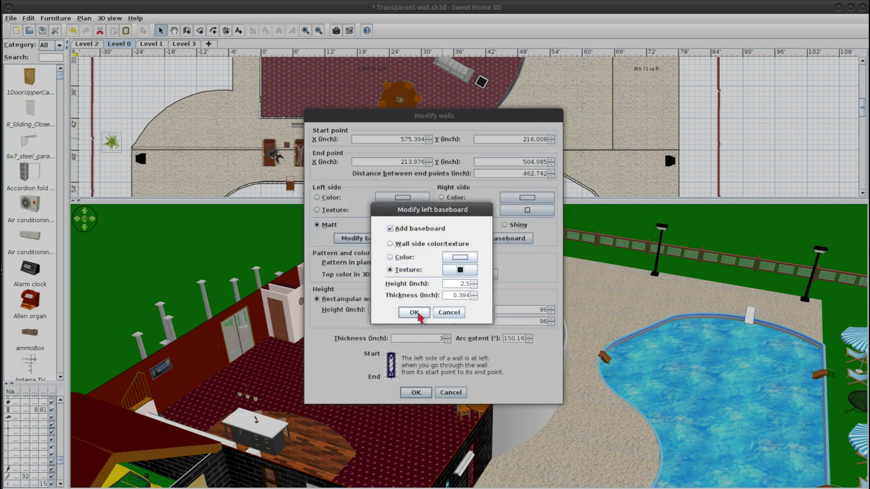
- Confirm the 2.5-inch left baseboard, apply it, and orbit toward the pool side
left_click_drag(452, 284, 494, 283)
left_click(414, 312)
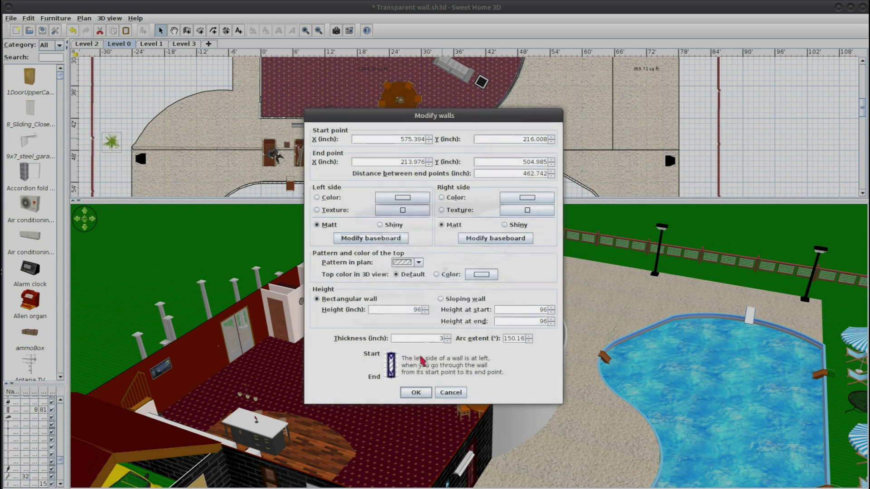
left_click(416, 392)
left_click_drag(540, 396, 396, 383)
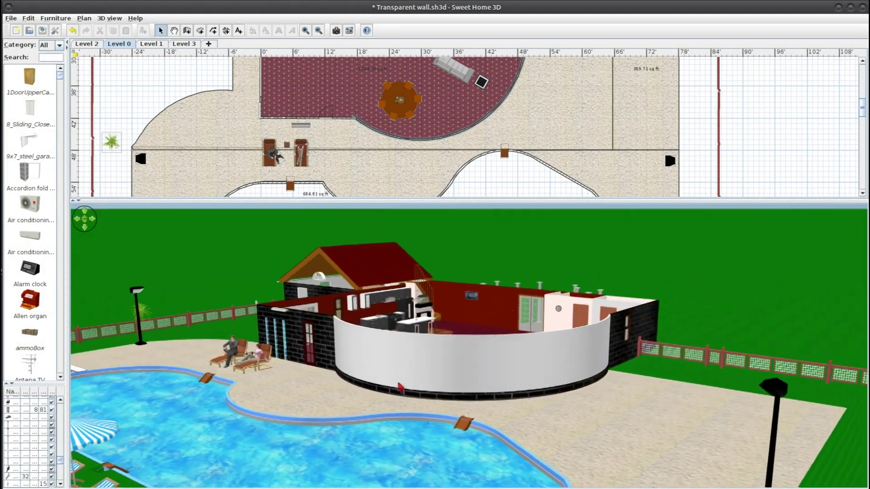
scroll(396, 383, "down", 1)
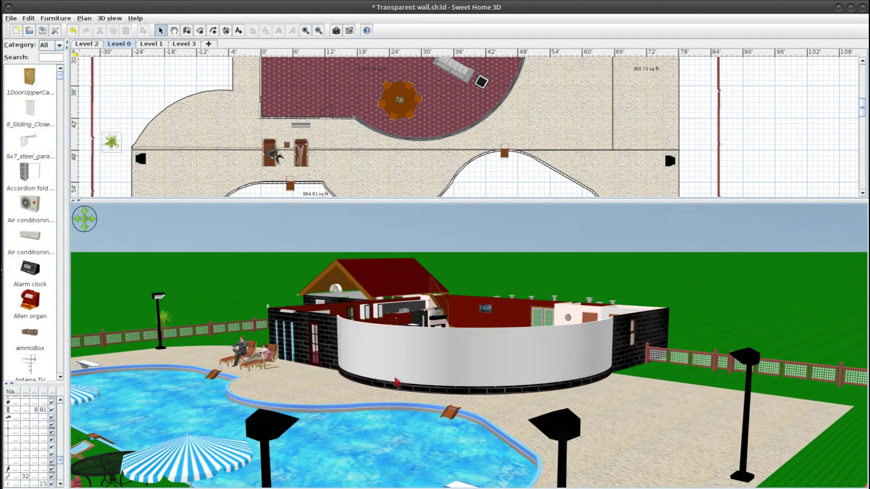
scroll(396, 383, "up", 1)
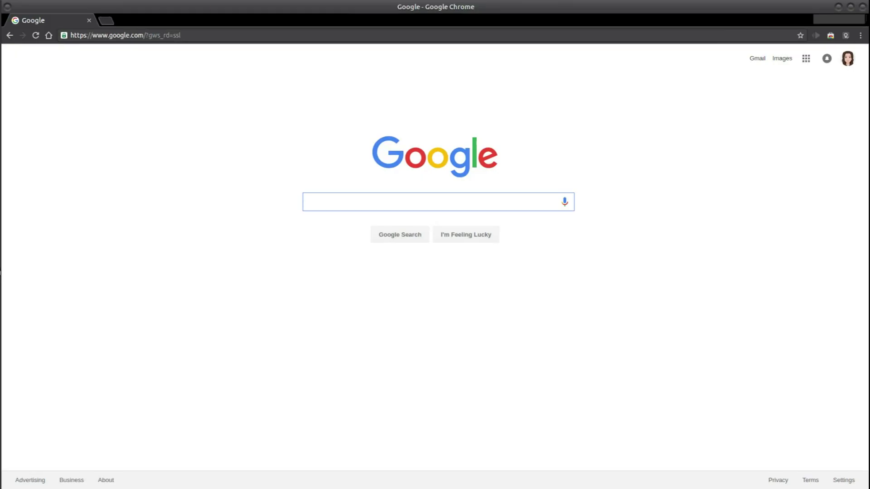
- Search Google Images for 'glass texture transparent' and narrow to Glass Transparent
left_click(782, 59)
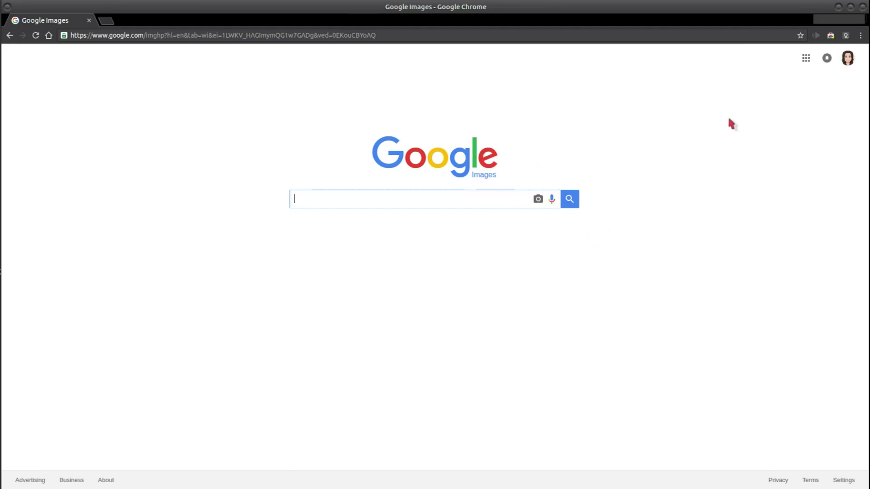
type("glass texture")
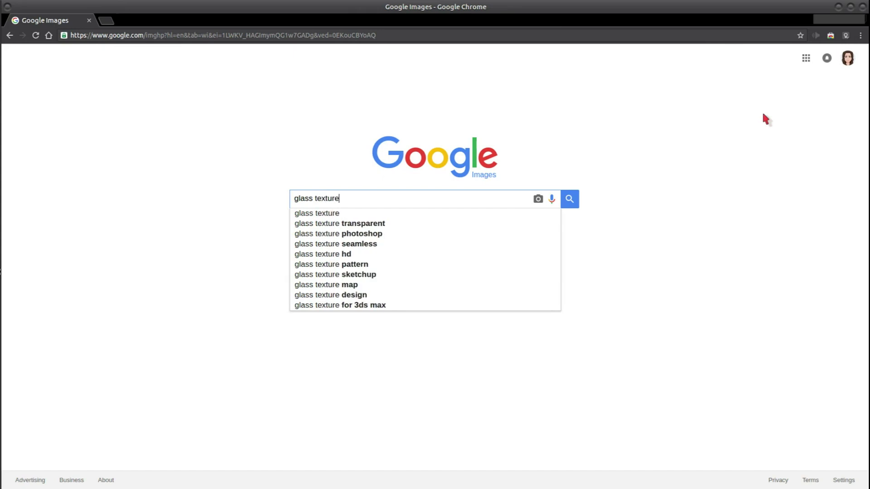
type(" t")
key("Down")
key("Return")
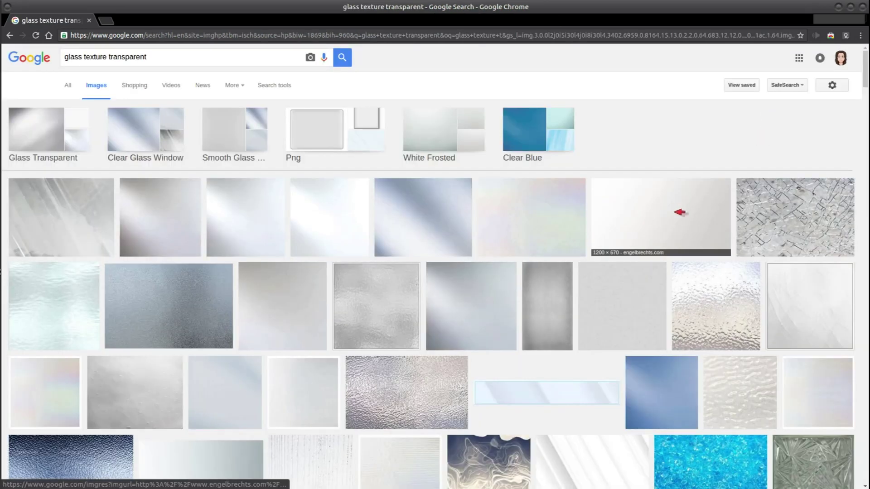
scroll(680, 212, "down", 2)
scroll(679, 215, "down", 1)
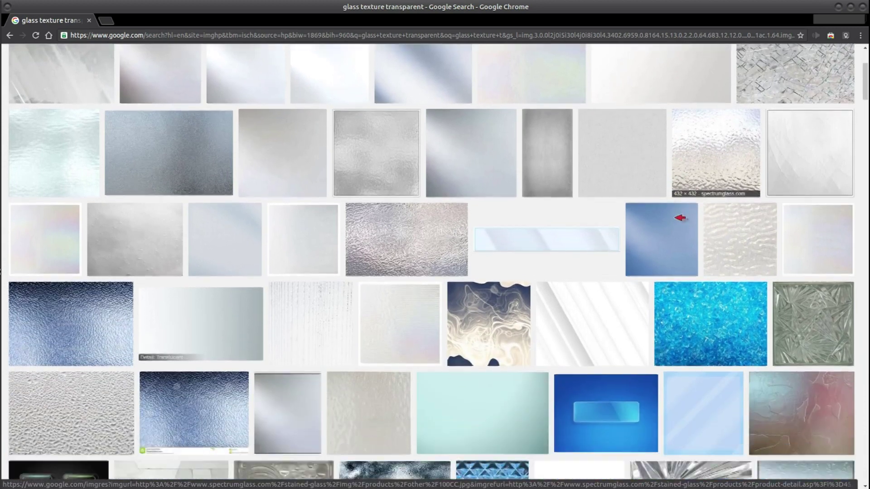
scroll(679, 217, "down", 2)
scroll(677, 220, "down", 2)
scroll(675, 222, "up", 1)
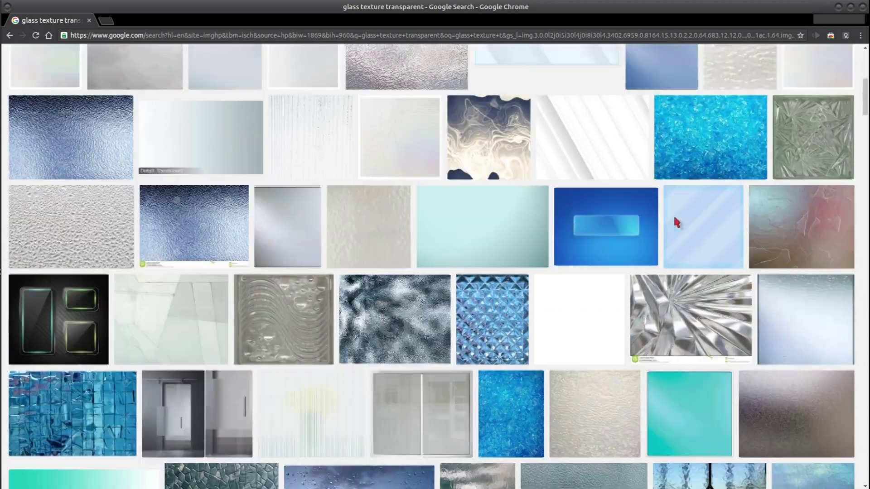
scroll(674, 218, "up", 5)
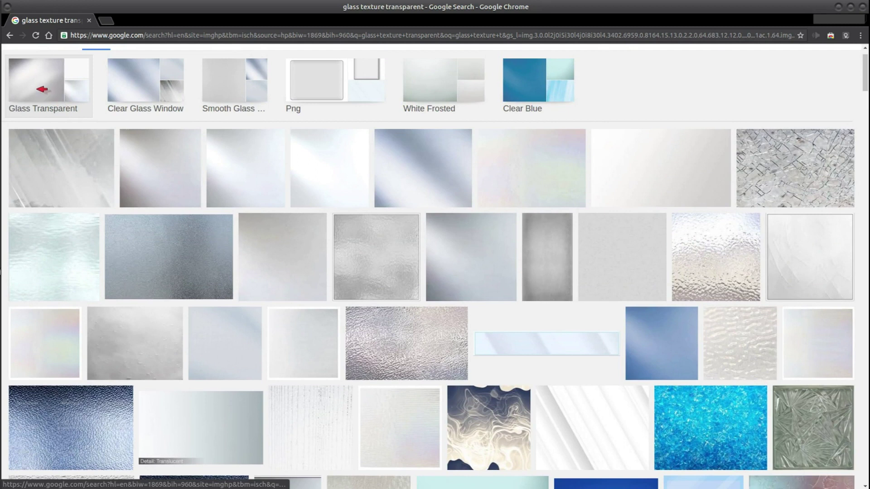
left_click(41, 89)
- Save the 1500×612 glass image to the Desktop as glass.png
scroll(589, 286, "down", 1)
left_click(615, 315)
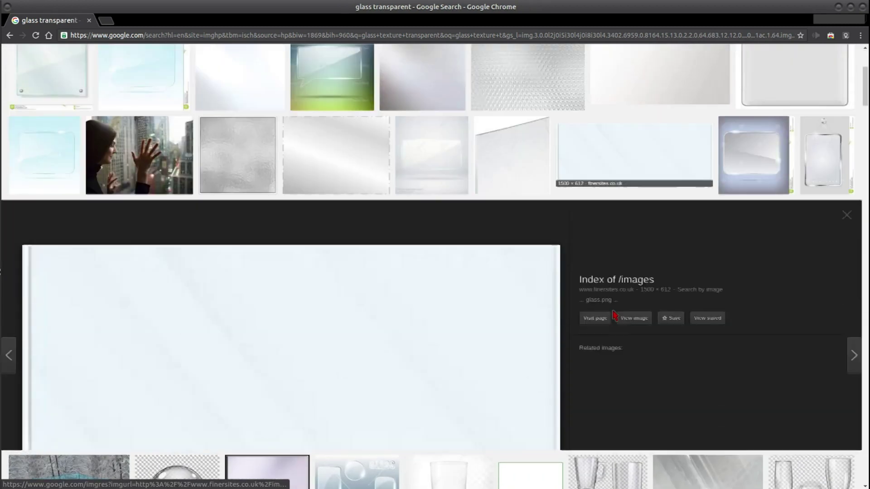
right_click(354, 276)
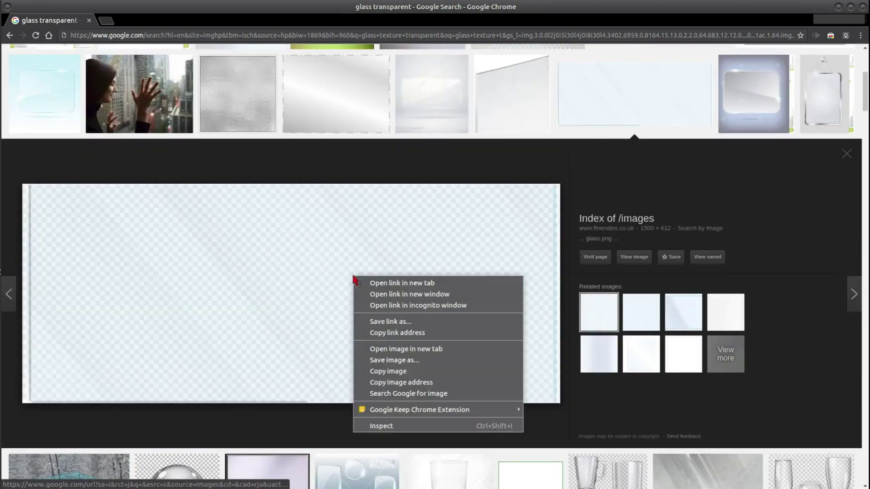
left_click(408, 361)
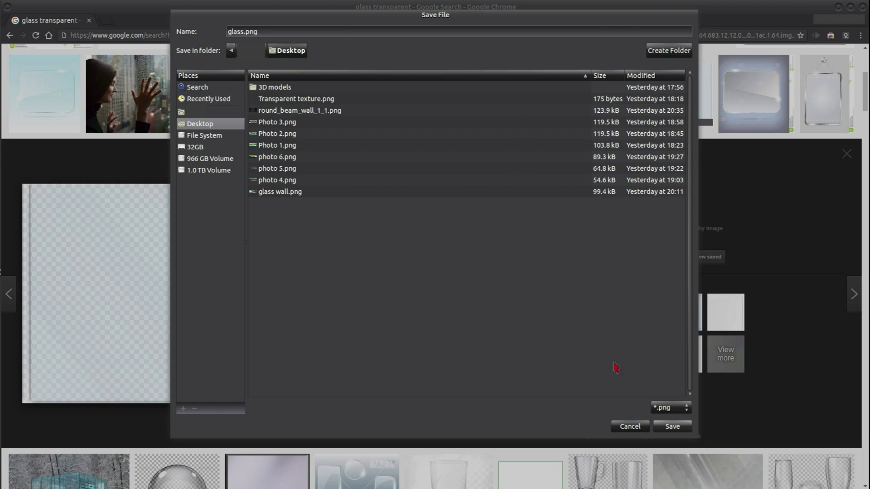
left_click(669, 428)
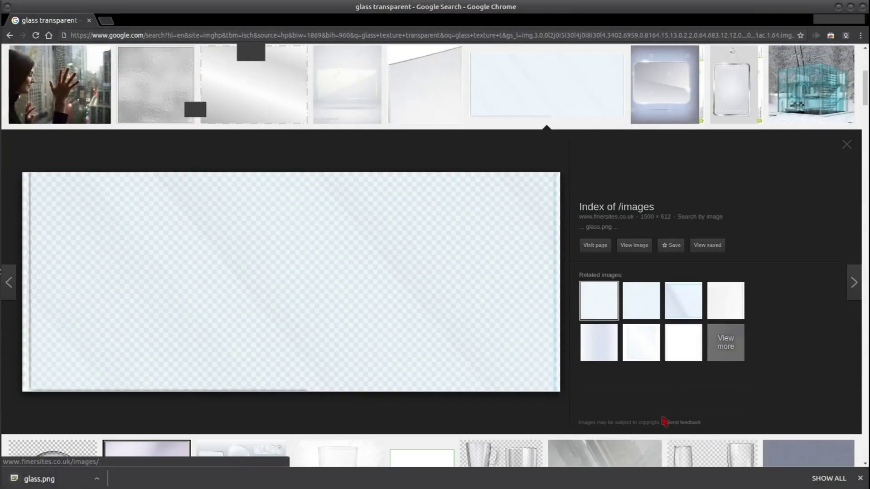
- Import glass.png from the Desktop as a new texture for the curved wall's left side
key("alt+Tab")
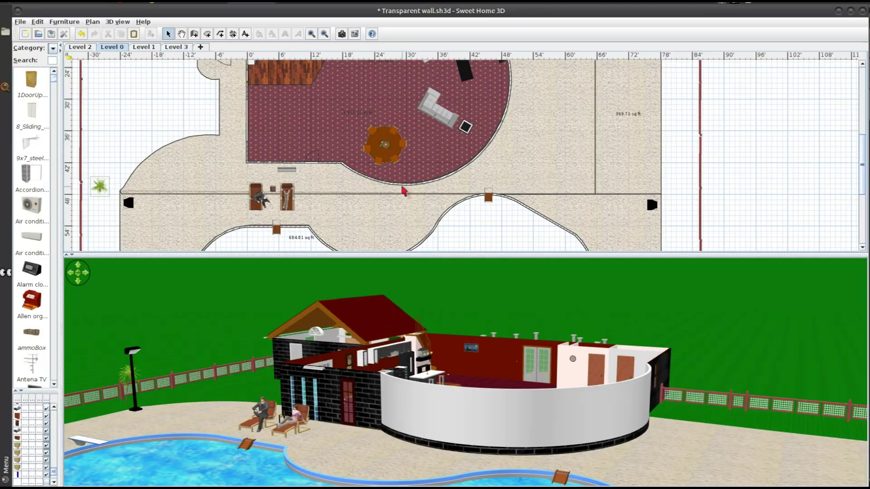
double_click(402, 184)
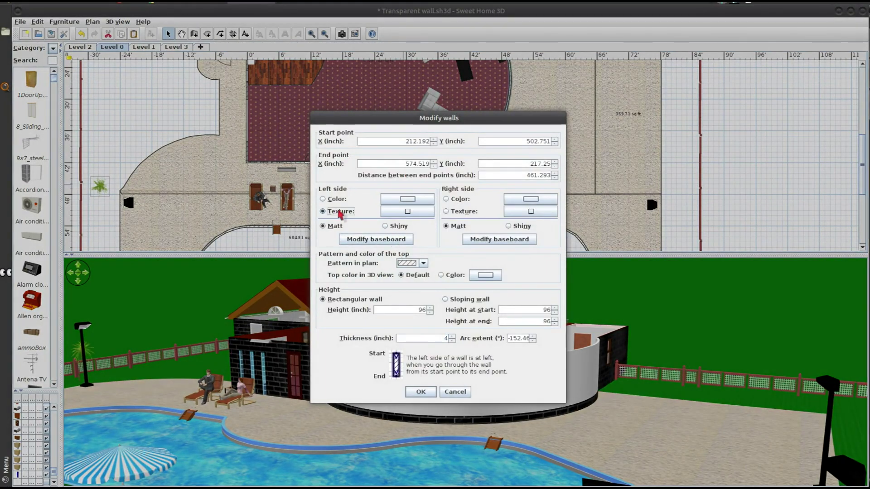
left_click(410, 211)
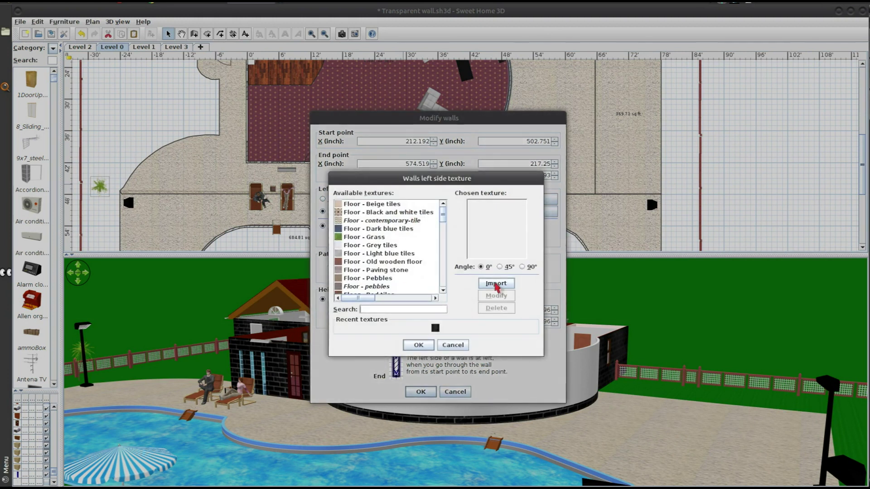
left_click(496, 284)
left_click(459, 290)
left_click(383, 235)
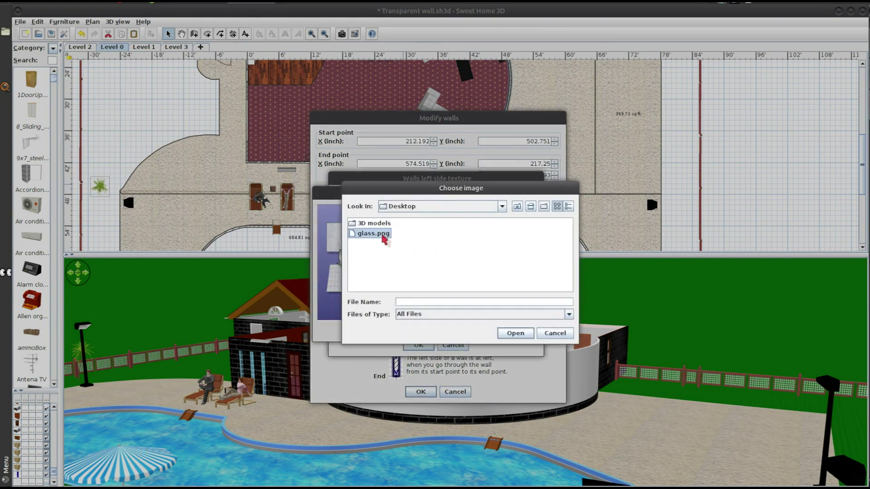
left_click(525, 337)
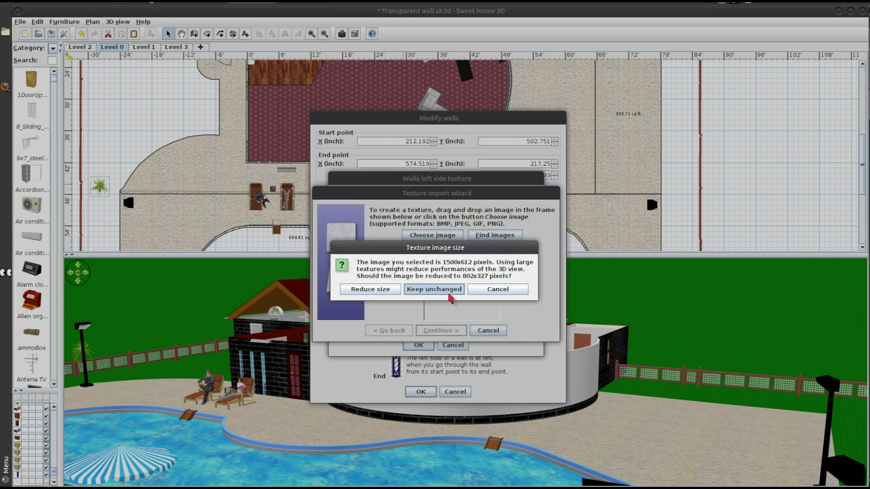
- Set the imported glass texture width to 242 and apply it to the left side
left_click(450, 291)
left_click(451, 327)
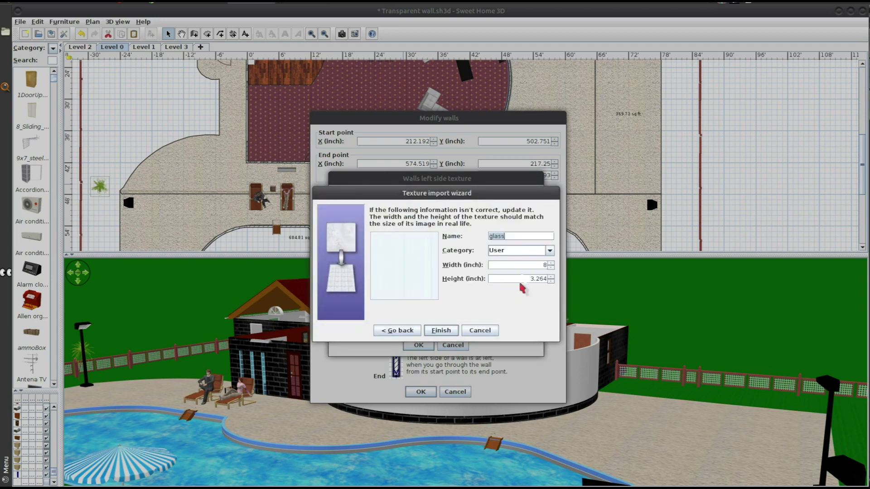
left_click(526, 266)
left_click(551, 263)
type("242")
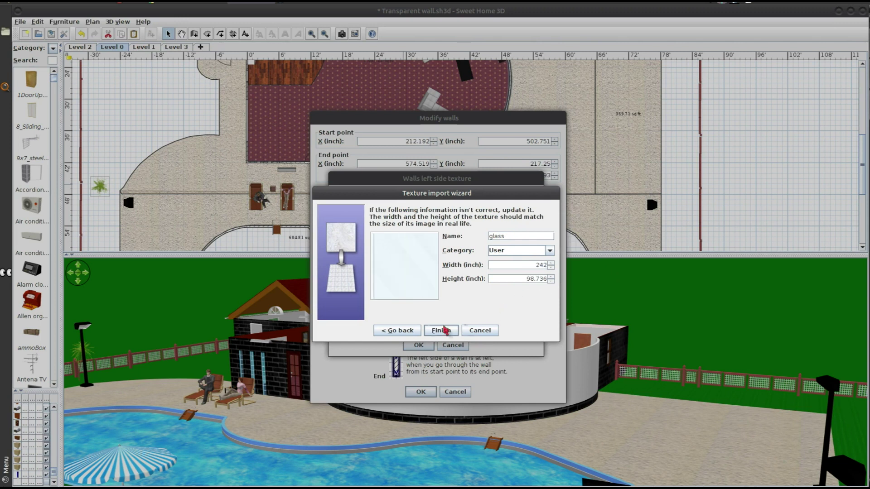
left_click(436, 331)
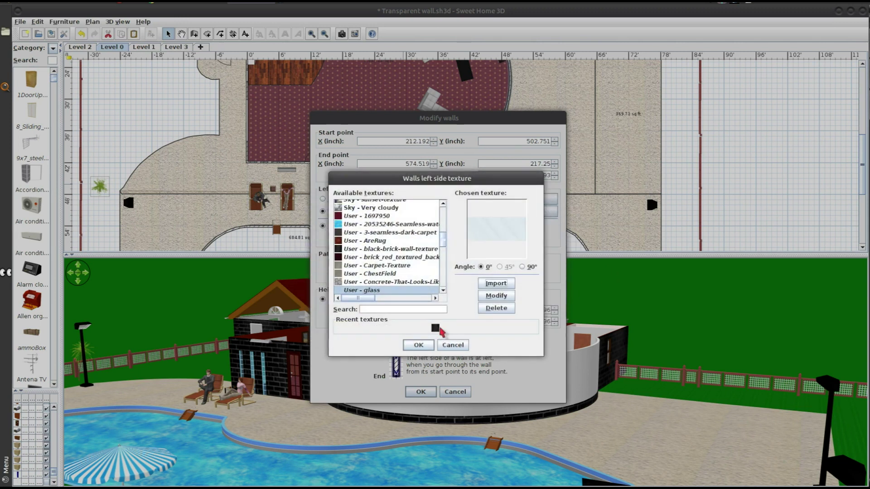
left_click(418, 345)
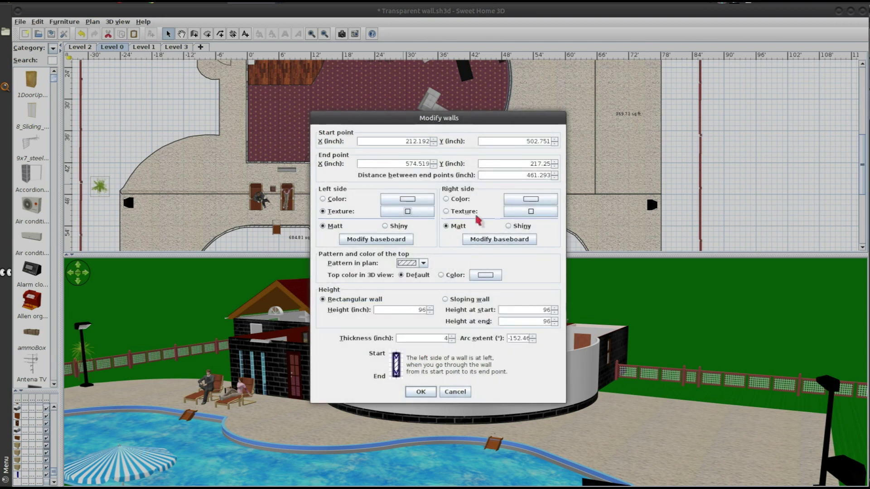
- Apply the same glass texture to the right side and confirm the wall
left_click(516, 212)
left_click(430, 329)
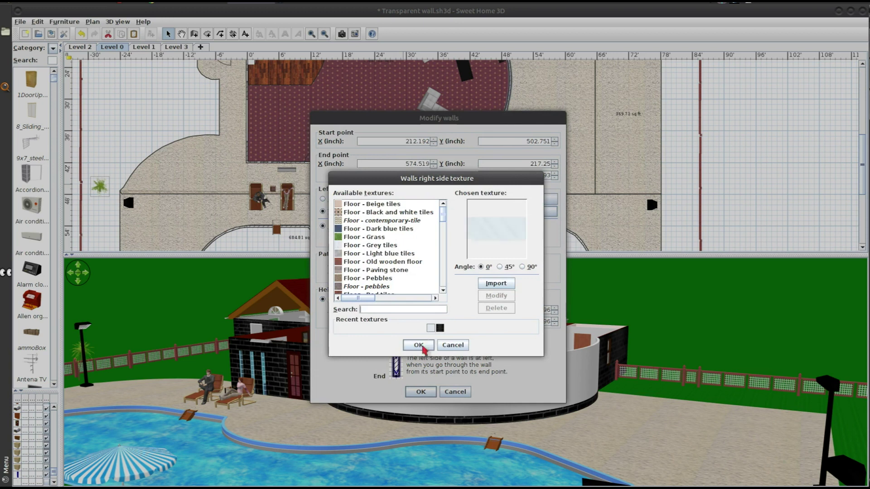
left_click(418, 345)
left_click(425, 392)
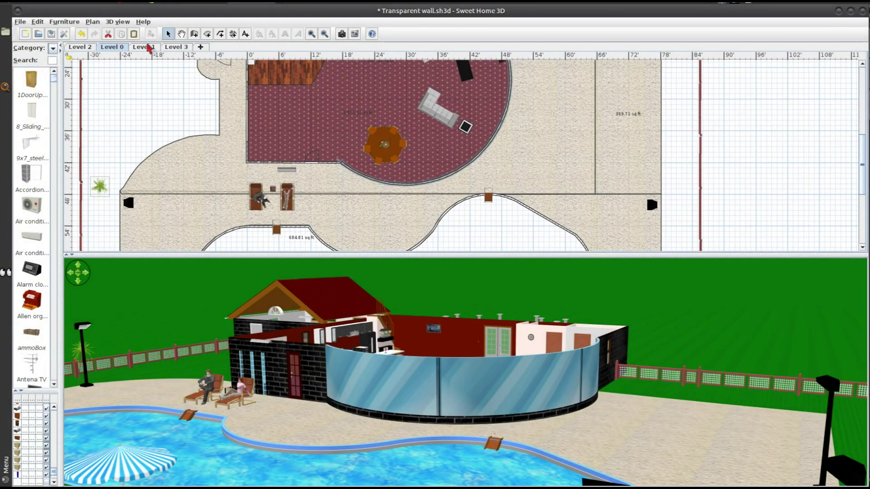
- On Level 1, give the curved wall the recent glass texture on both left and right sides
left_click(149, 48)
double_click(406, 186)
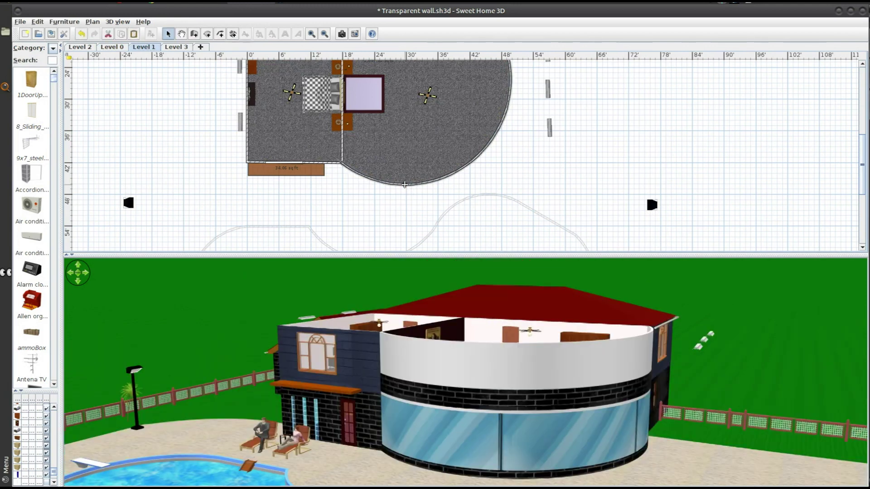
left_click(408, 213)
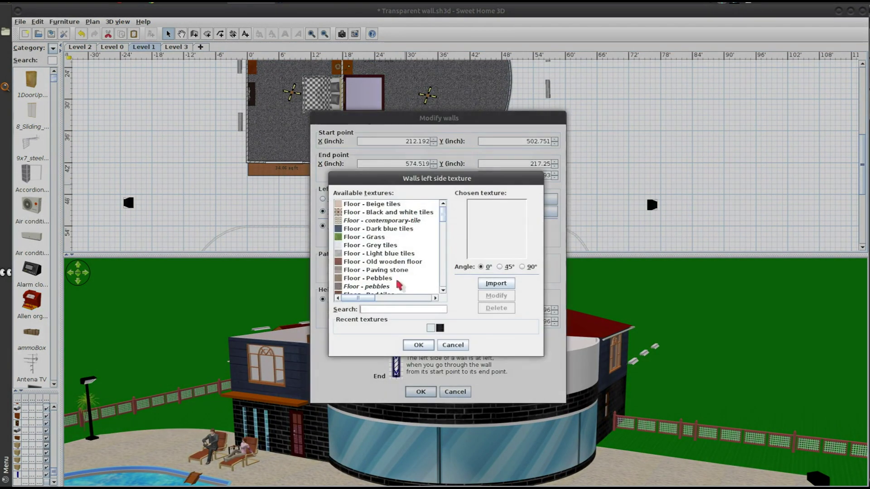
left_click(428, 347)
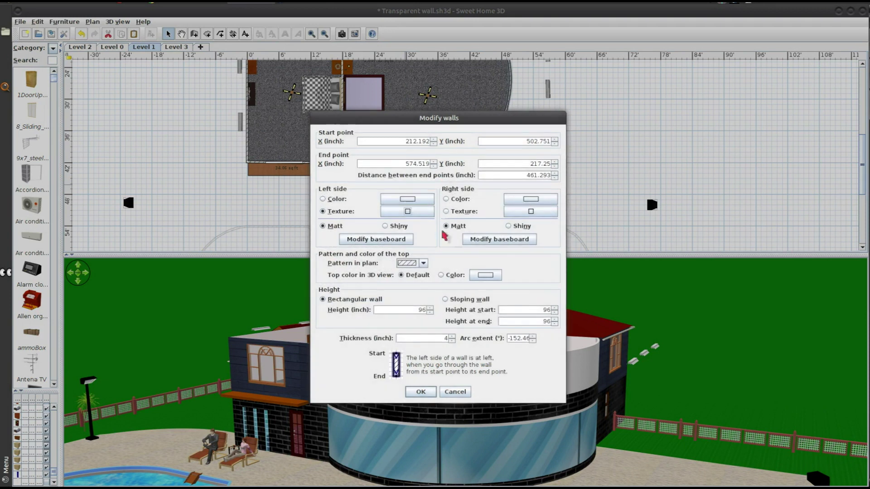
left_click(510, 213)
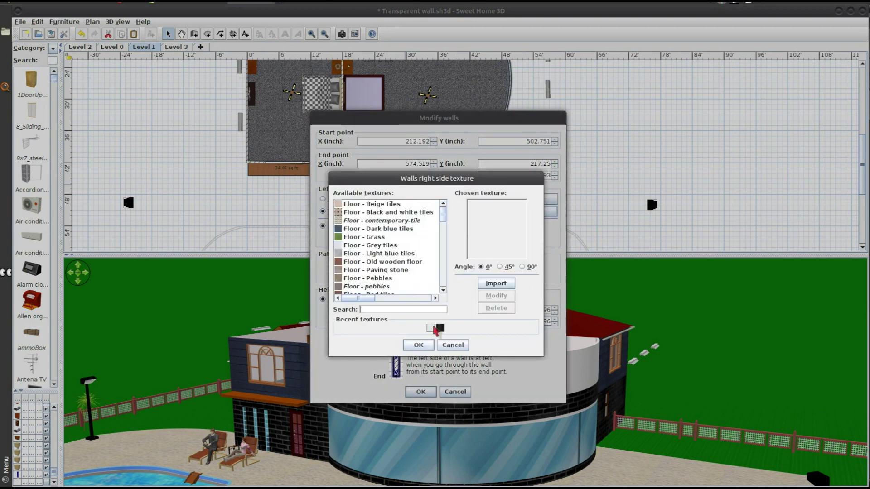
left_click(419, 345)
left_click(433, 391)
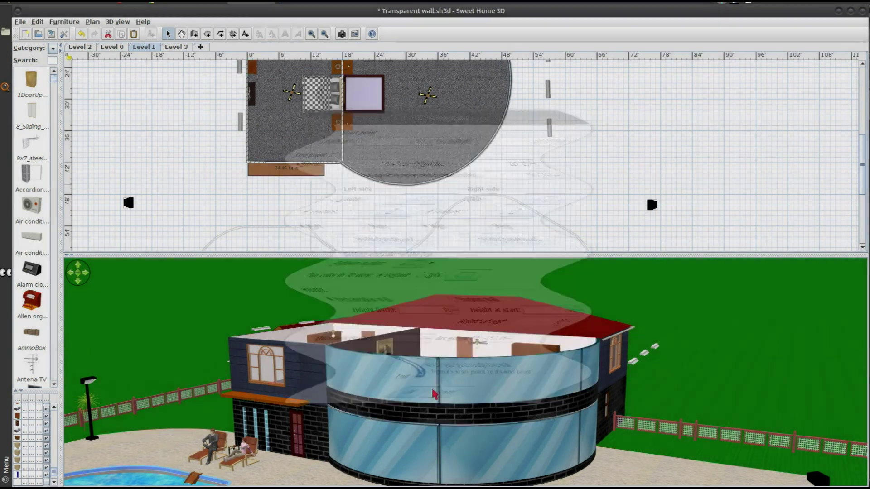
left_click_drag(450, 399, 448, 396)
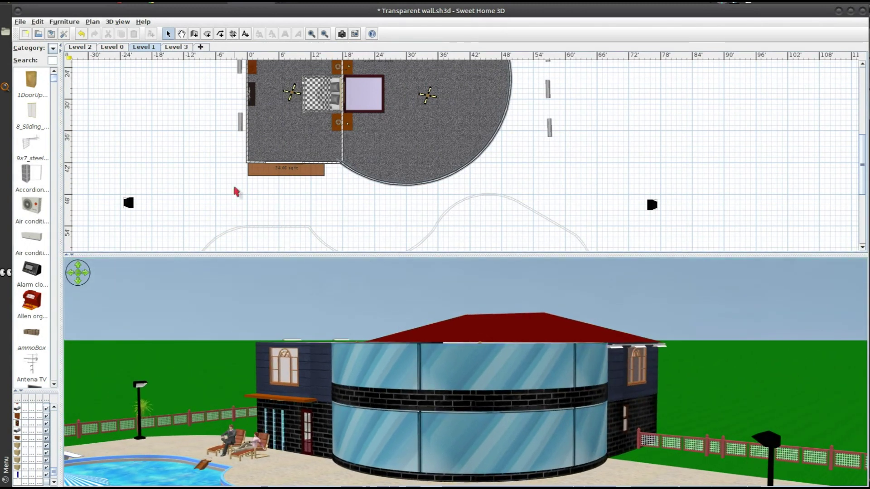
- Draw a small tight-arc wall right of the house and texture it with black brick
left_click(195, 35)
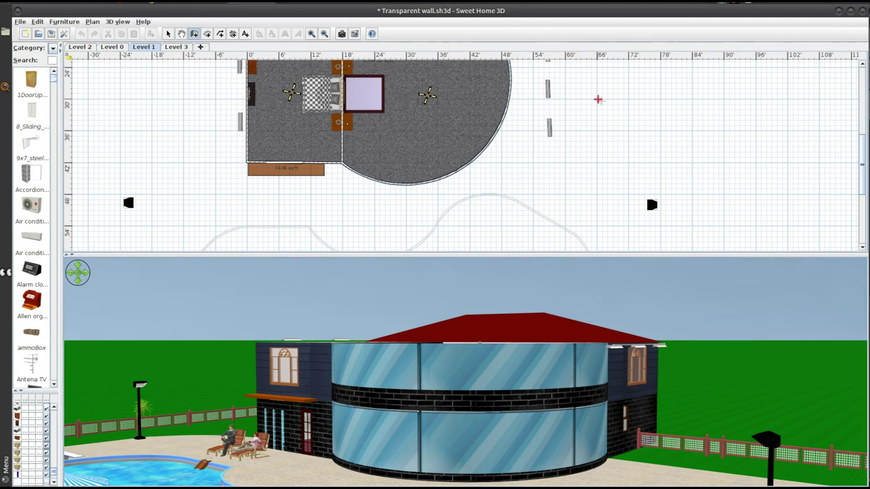
left_click(598, 99)
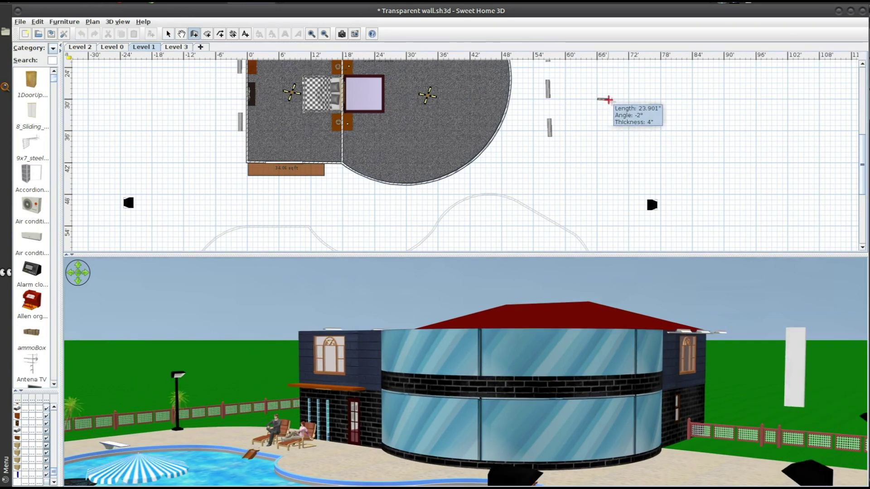
double_click(603, 98)
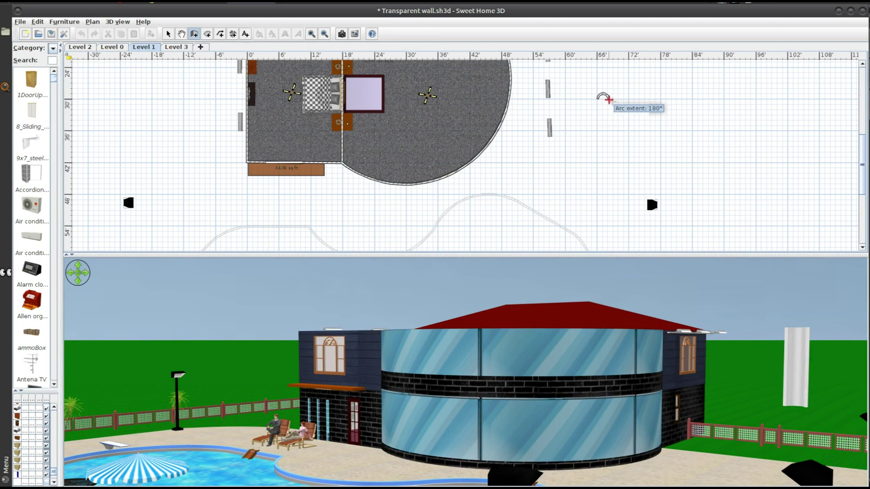
left_click(596, 98)
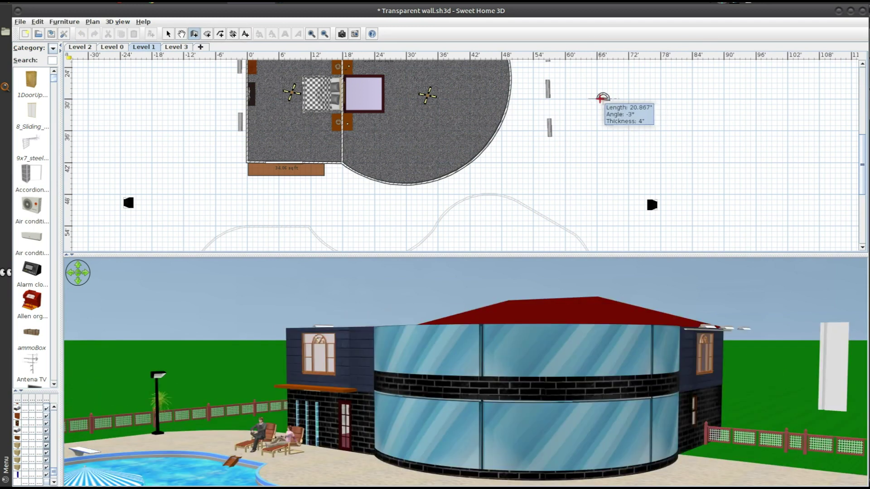
double_click(599, 98)
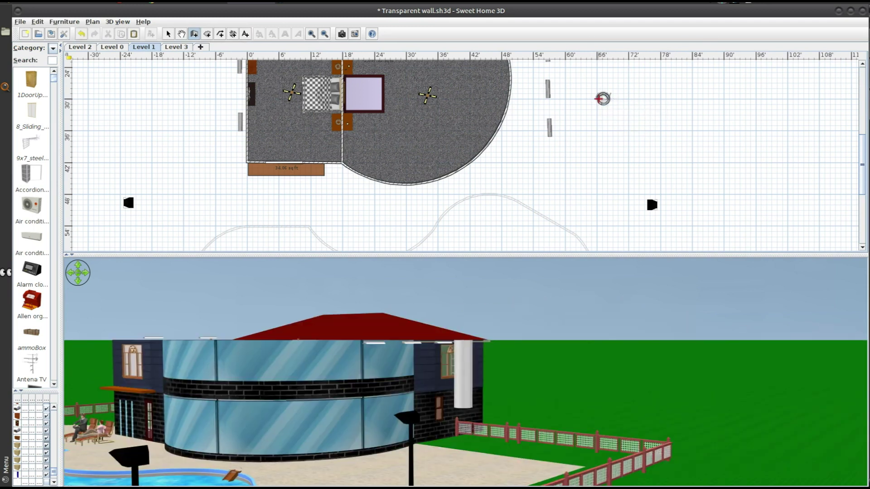
left_click(168, 34)
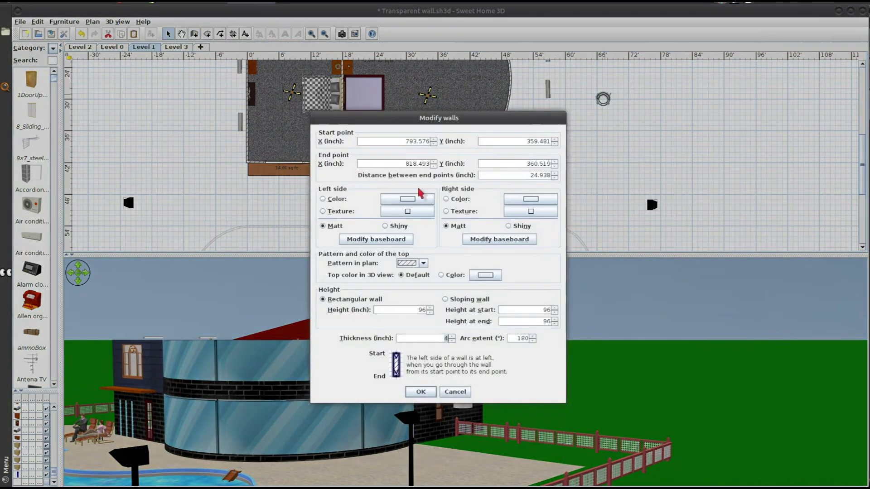
left_click(394, 212)
left_click(440, 327)
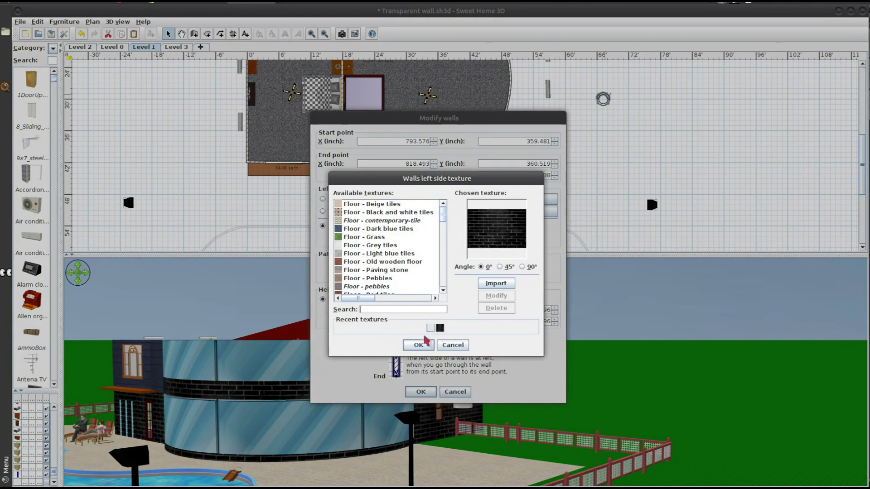
left_click(417, 345)
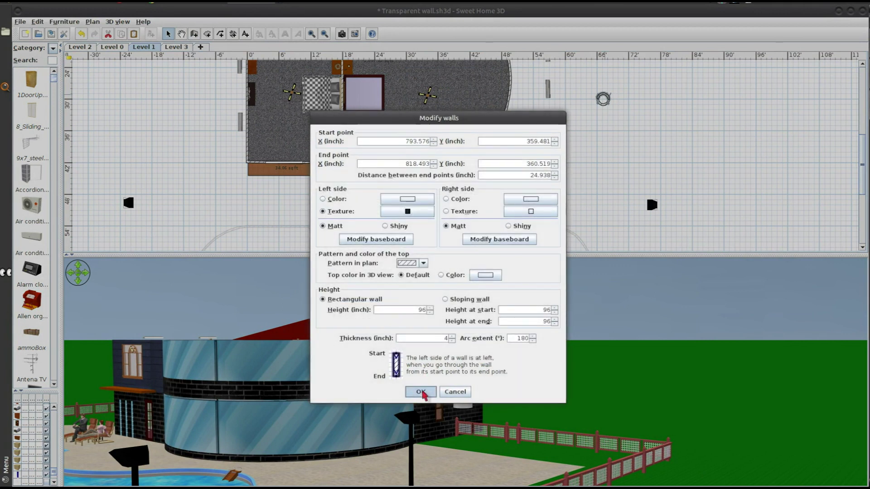
left_click(421, 392)
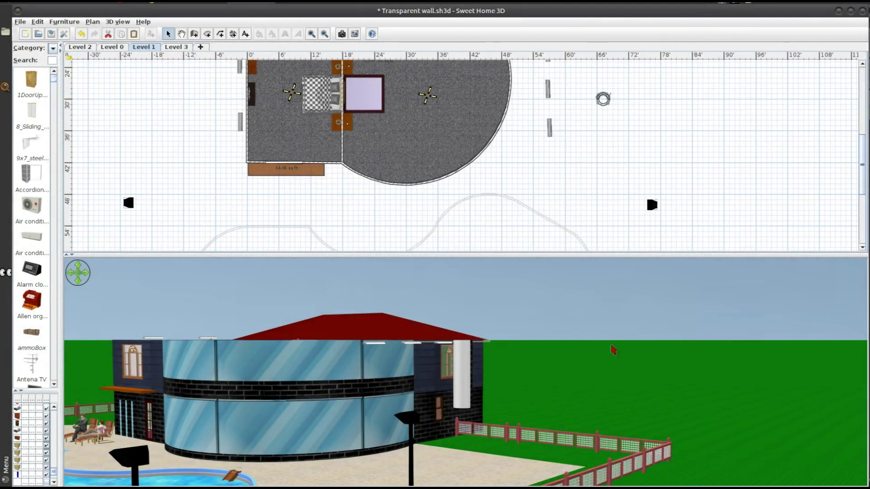
mouse_move(625, 356)
left_mouse_down()
mouse_move(631, 344)
mouse_move(656, 338)
mouse_move(553, 345)
mouse_move(643, 340)
left_mouse_up()
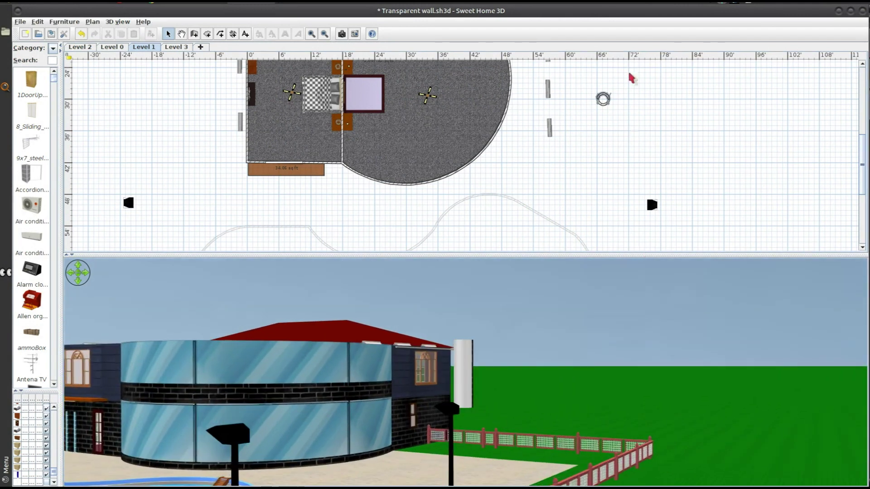
- Set the small arc wall's left side to the dark brick texture
double_click(603, 99)
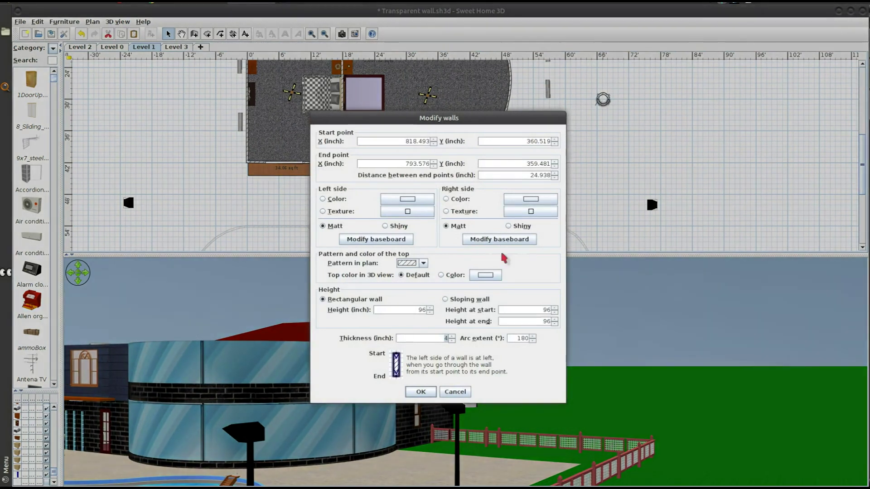
left_click(408, 211)
left_click(430, 328)
left_click(430, 347)
left_click(431, 390)
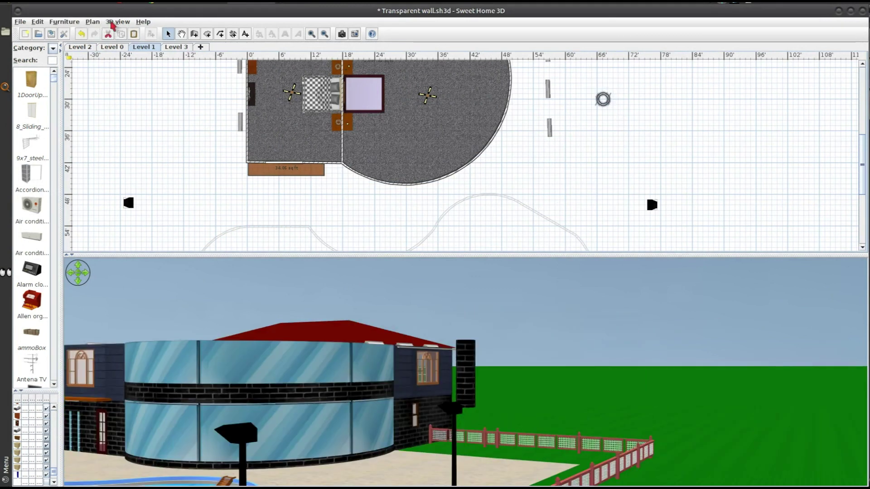
- Export only the selected arc wall to OBJ on the Desktop as Round beam.obj
left_click(112, 24)
left_click(136, 154)
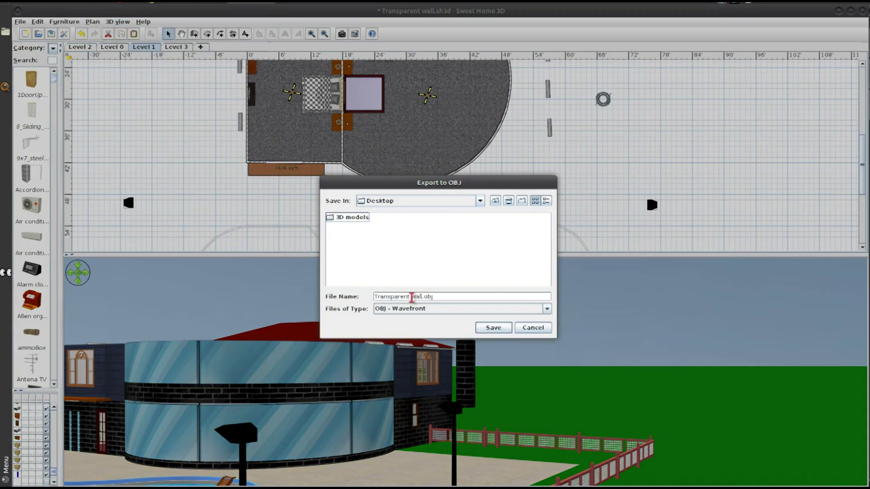
left_click_drag(423, 297, 375, 294)
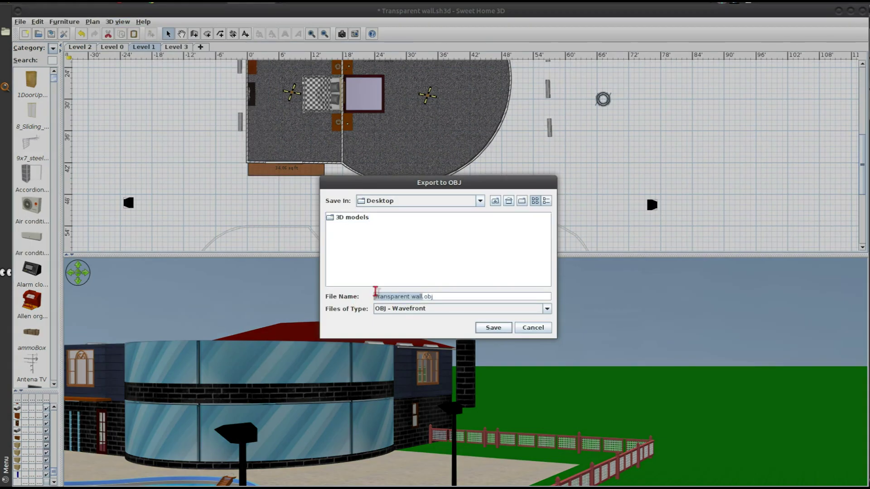
type("Round beam")
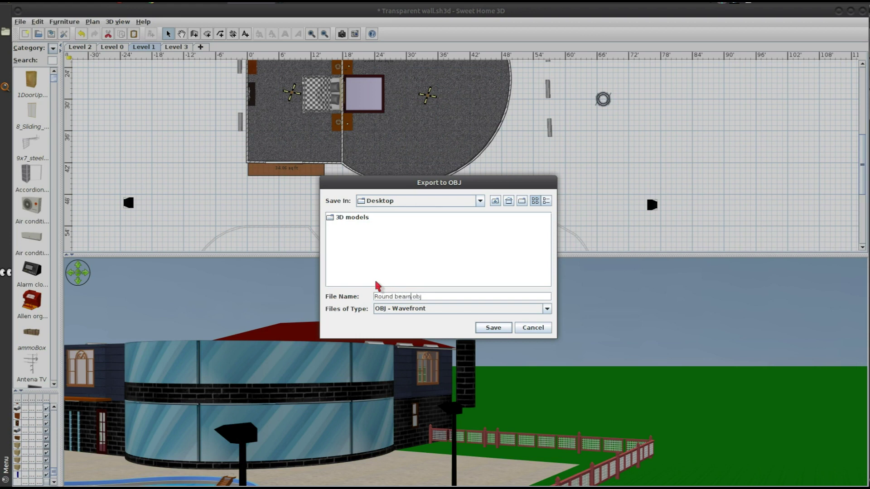
left_click(497, 328)
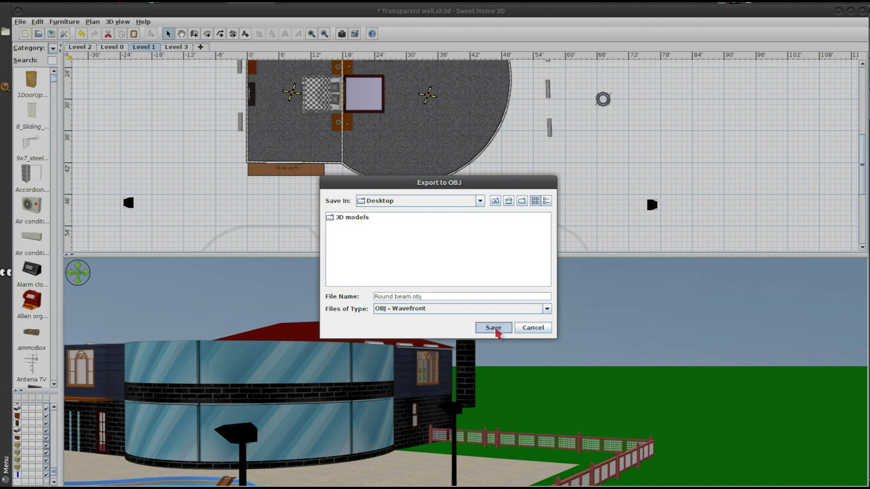
left_click(447, 274)
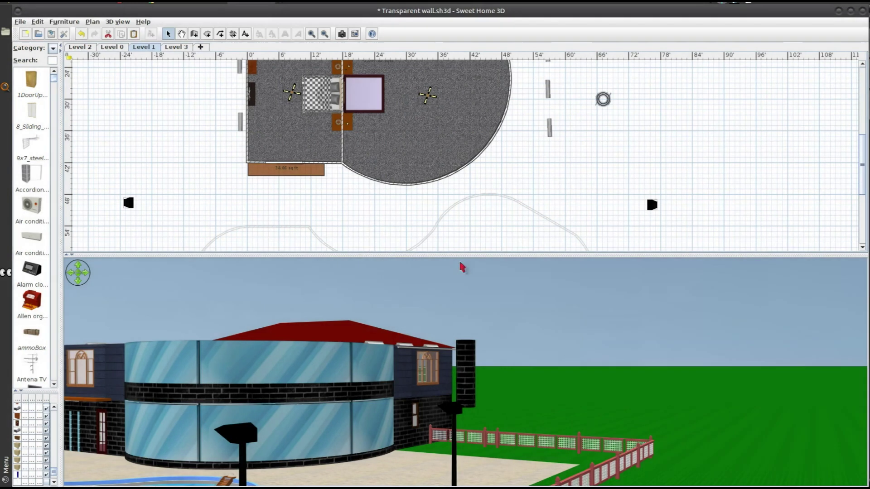
- Switch to Level 0 and load Round beam.obj into the furniture import wizard
left_click(613, 119)
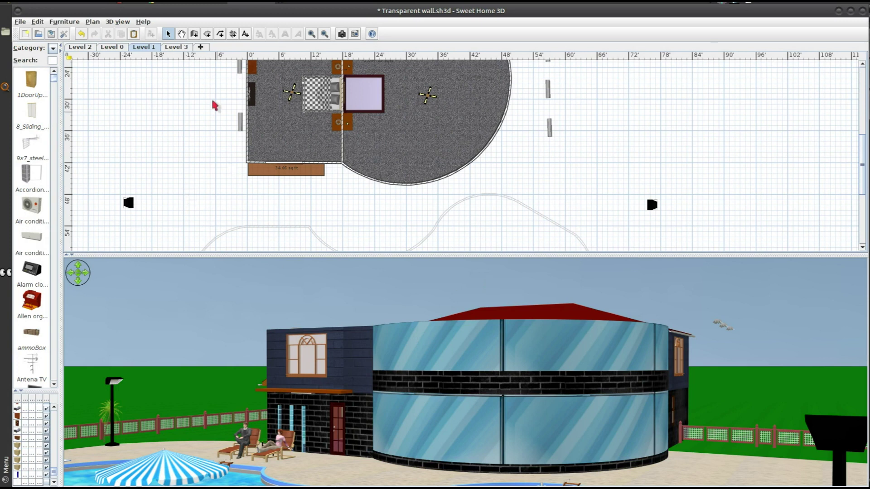
left_click(112, 47)
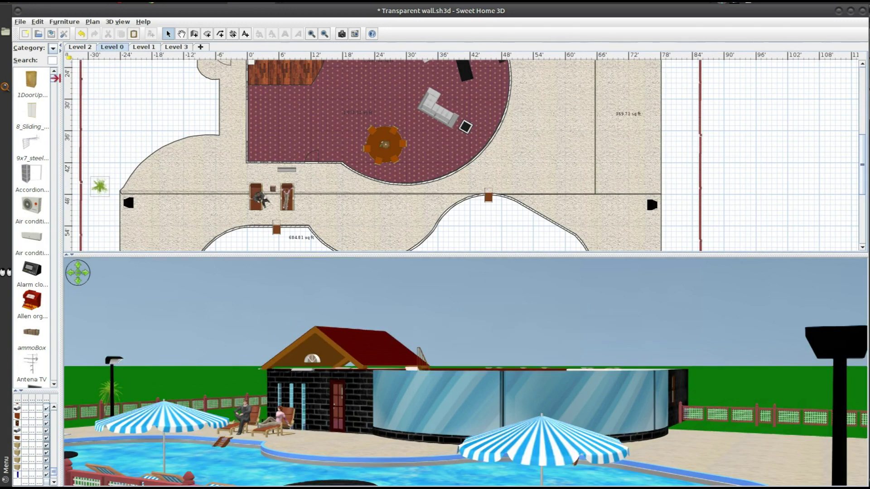
left_click_drag(56, 80, 93, 80)
left_click(64, 21)
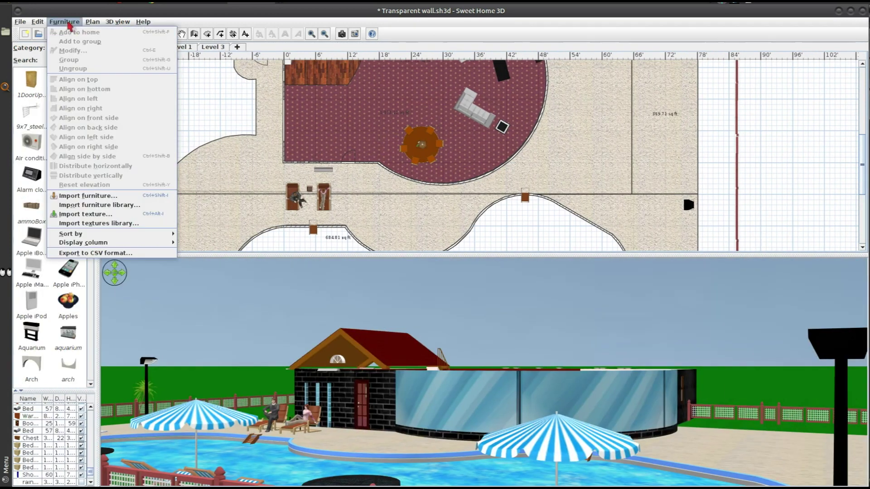
left_click(89, 199)
left_click(432, 202)
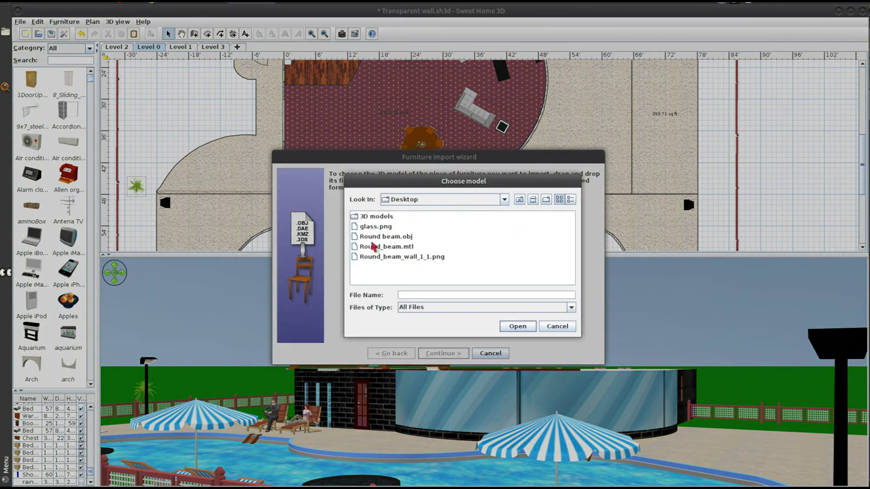
left_click(401, 237)
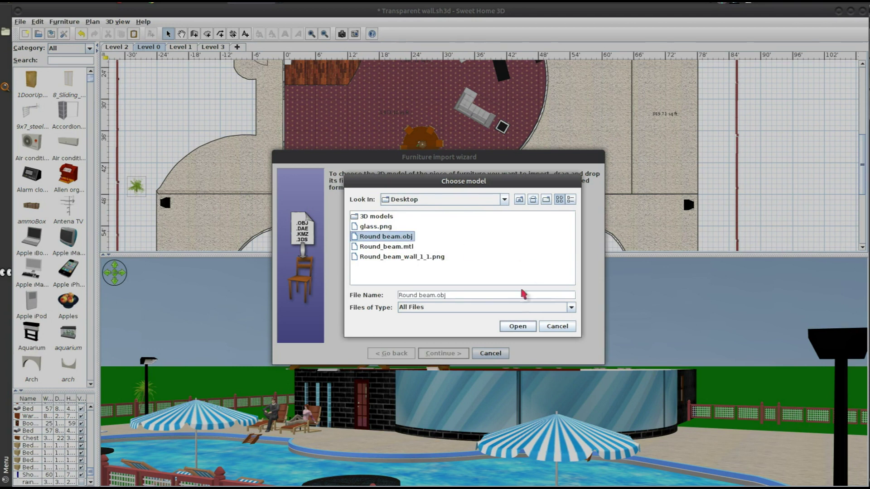
left_click(518, 327)
left_click(454, 355)
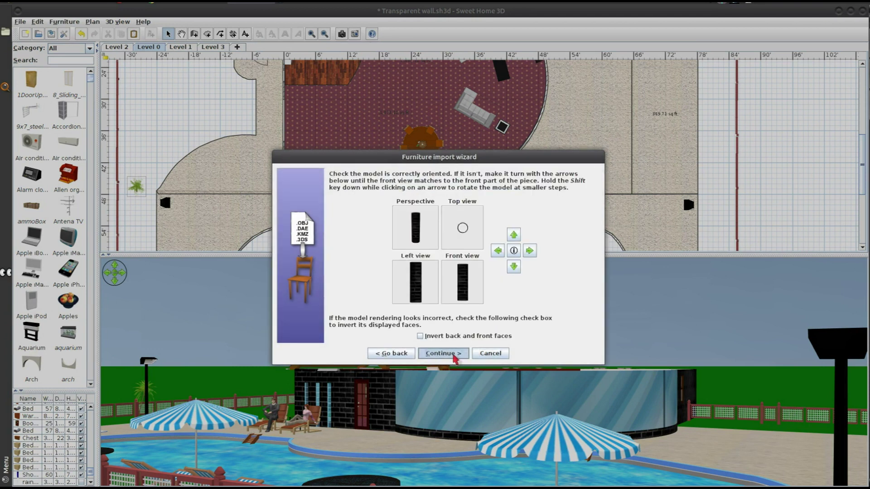
- Add Round beam to the catalog under Exterior and search the catalog for 'round'
left_click(454, 357)
left_click(490, 198)
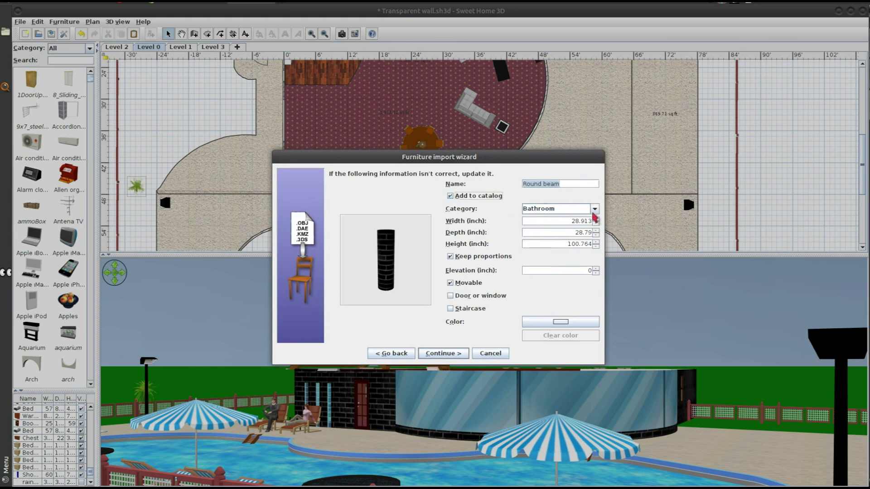
left_click(595, 209)
left_click(530, 249)
left_click(446, 354)
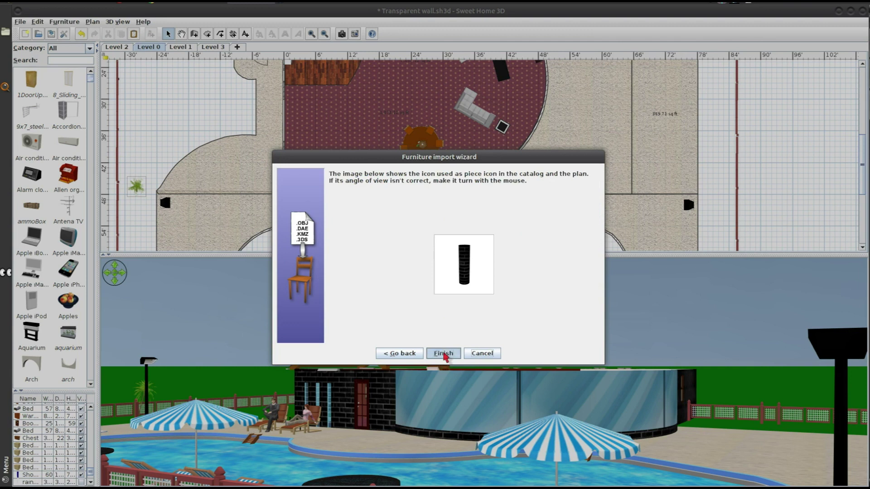
left_click(443, 354)
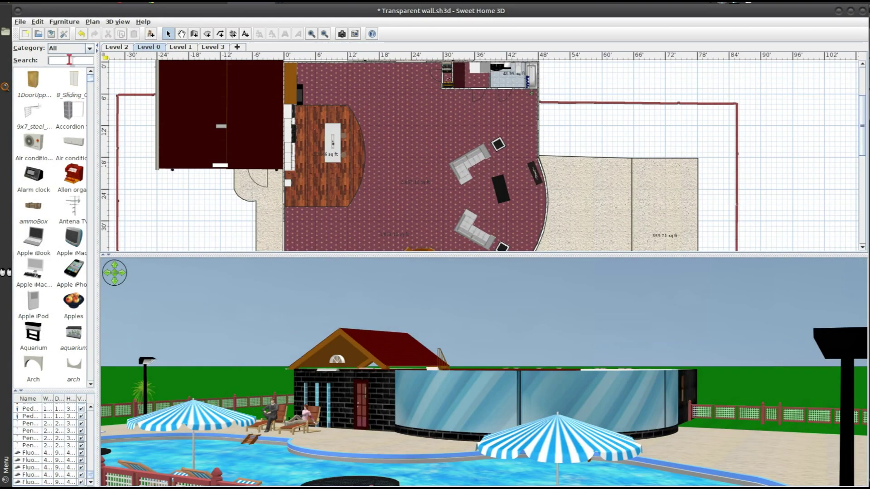
type("round")
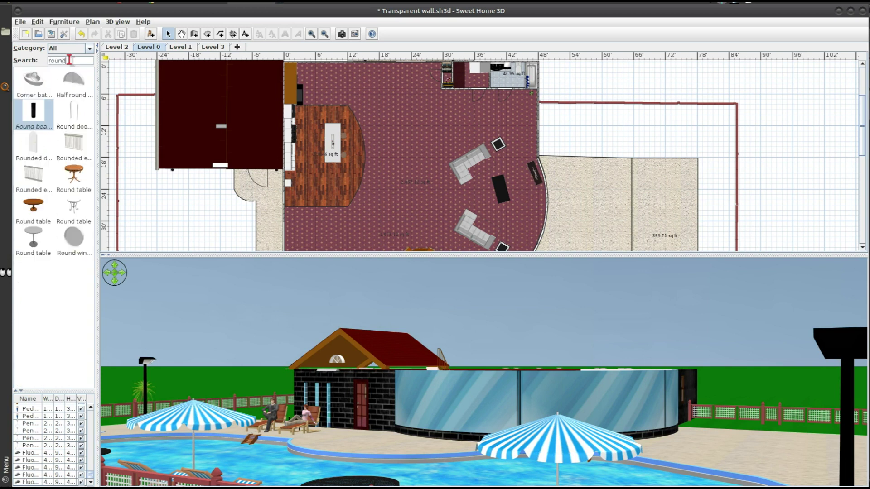
- Place a Round beam at the curved glass wall's end on Level 0 and check it in 3D
left_click_drag(32, 108, 539, 211)
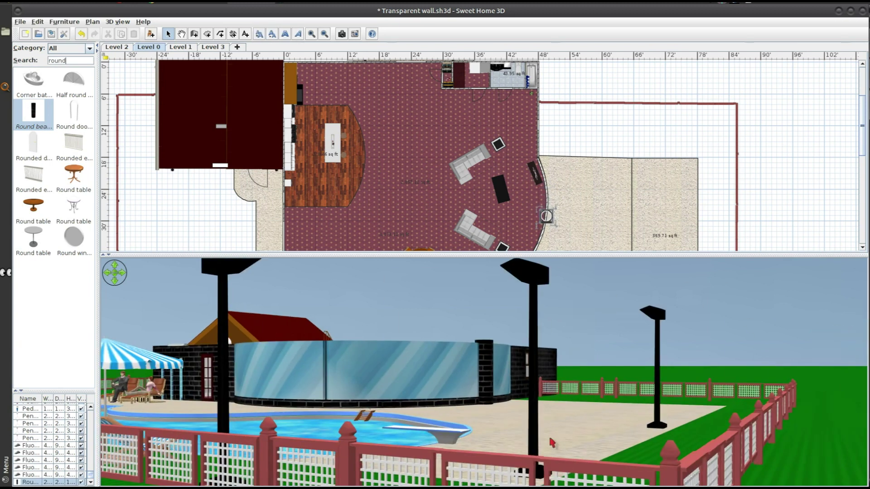
left_click_drag(553, 442, 544, 346)
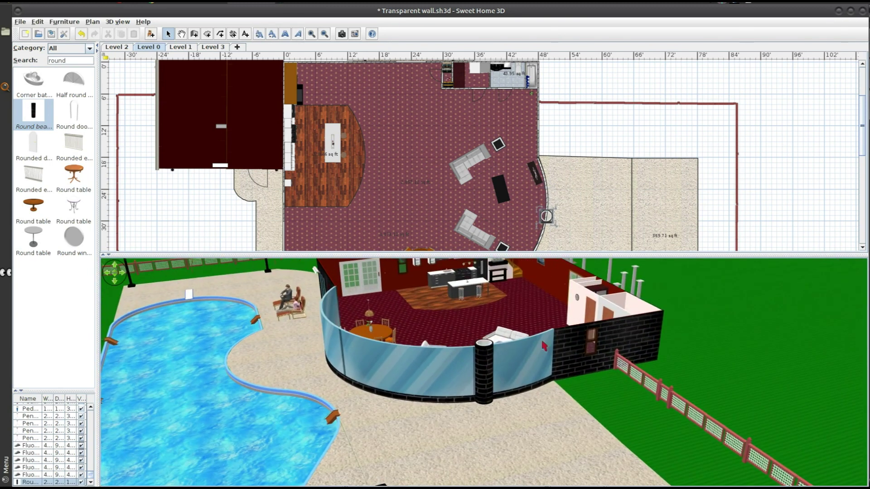
left_click_drag(546, 216, 546, 216)
mouse_move(485, 352)
left_mouse_down()
mouse_move(486, 410)
mouse_move(569, 393)
left_mouse_up()
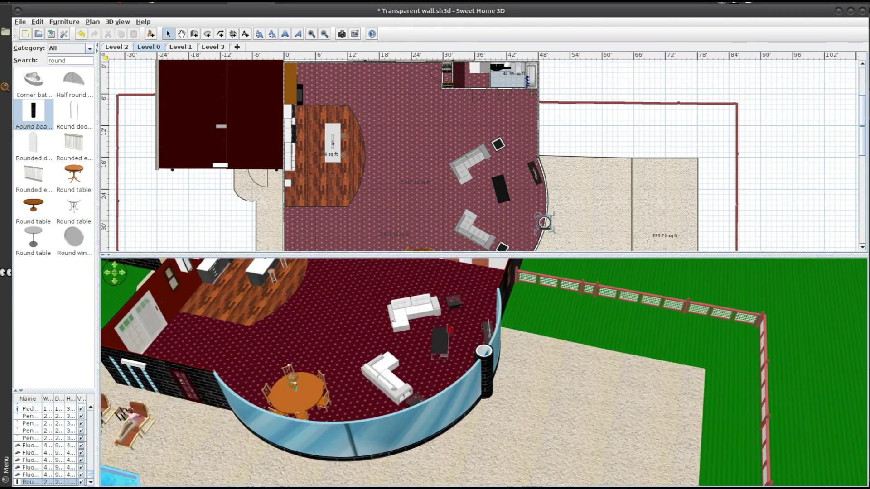
scroll(356, 165, "down", 3)
- Place a second Round beam at the far end of the Level 0 curved glass wall
scroll(358, 175, "down", 3)
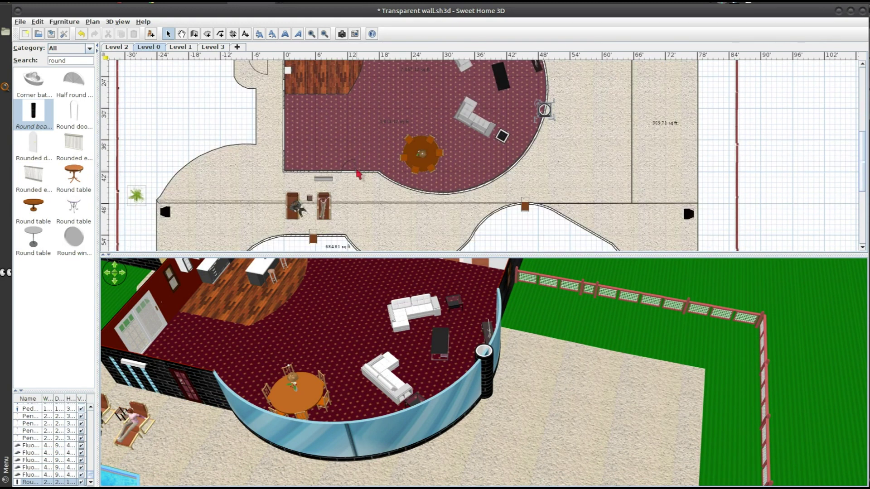
left_click_drag(31, 113, 453, 192)
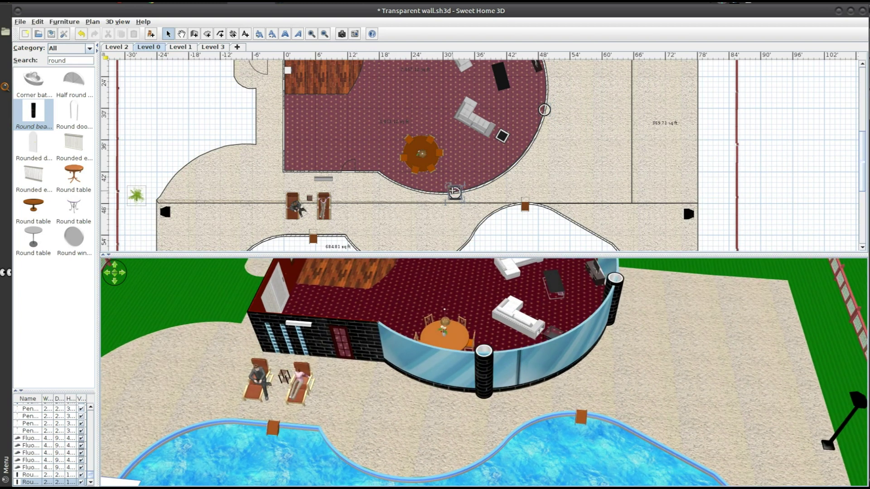
left_click_drag(454, 193, 479, 185)
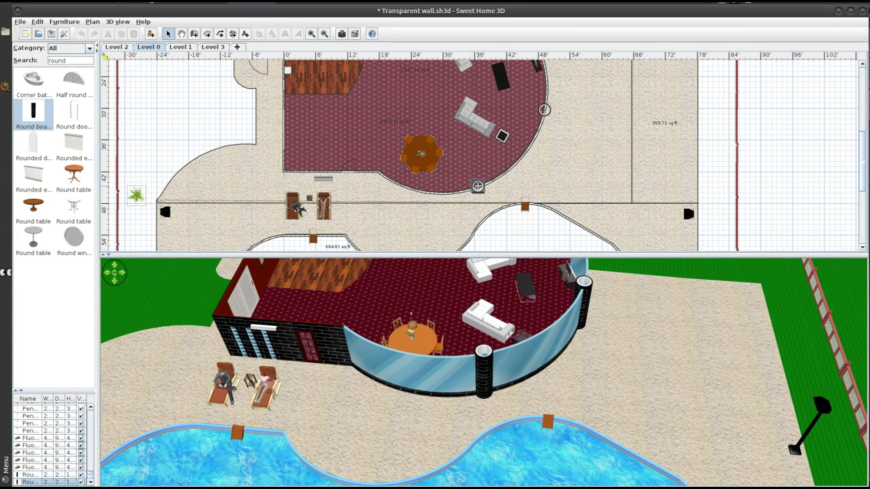
left_click_drag(479, 186, 479, 187)
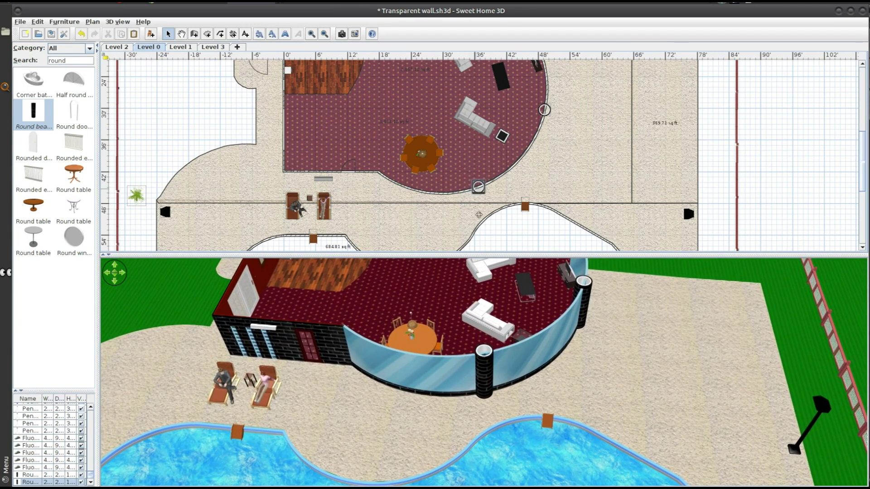
mouse_move(648, 365)
left_mouse_down()
mouse_move(590, 351)
mouse_move(444, 285)
mouse_move(518, 295)
mouse_move(583, 329)
mouse_move(454, 251)
left_mouse_up()
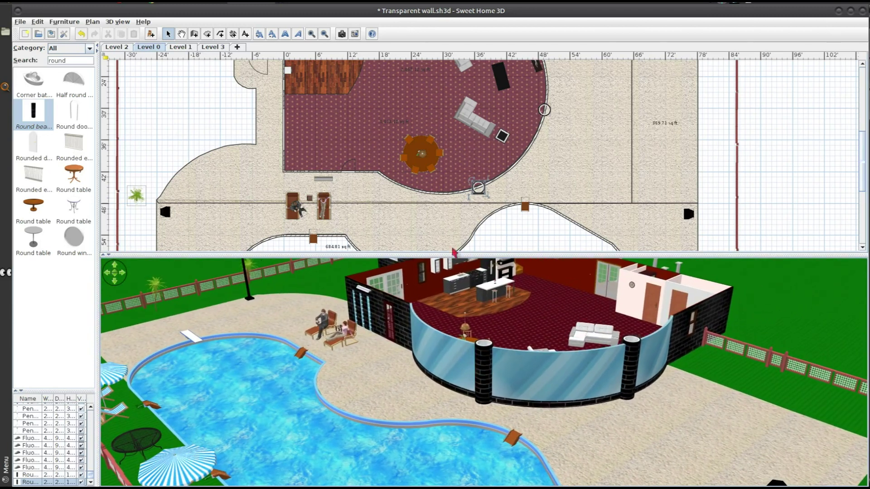
- Drop a Round beam at the curved wall's end on Level 1 and select the other beam
left_click(190, 48)
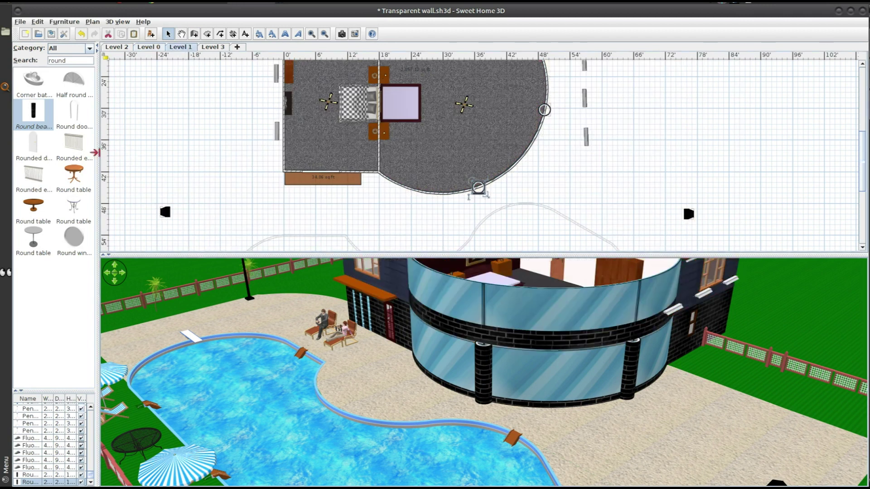
left_click_drag(33, 112, 469, 183)
left_click_drag(470, 182, 471, 183)
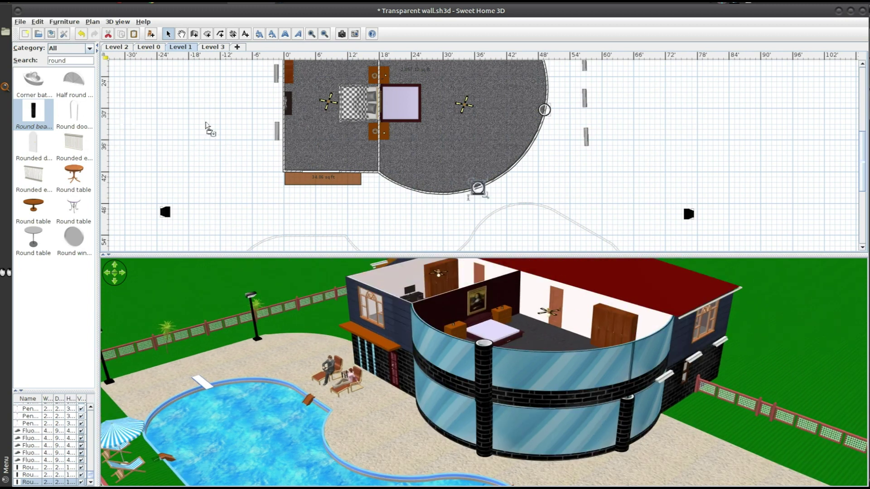
left_click(543, 109)
mouse_move(526, 362)
left_mouse_down()
mouse_move(524, 329)
mouse_move(400, 333)
mouse_move(395, 323)
left_mouse_up()
- Copy the Level 0 beam's X position, 590.014, into the Level 1 round beam
left_click(144, 48)
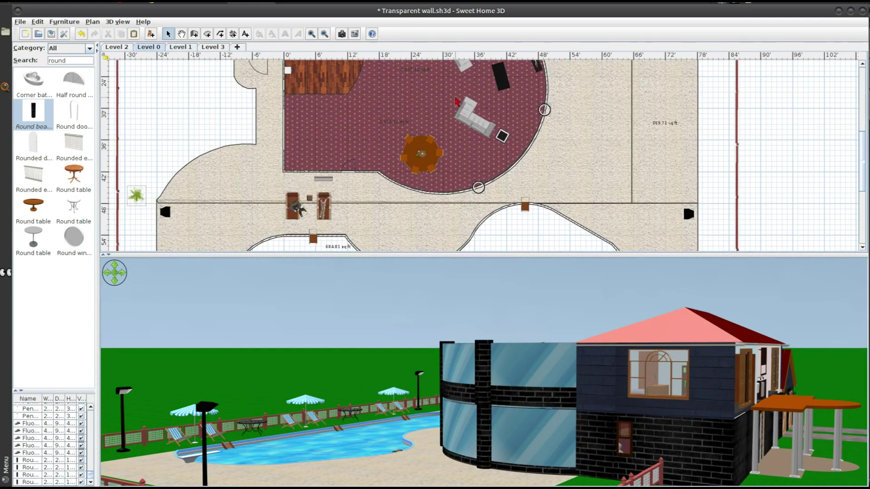
double_click(544, 111)
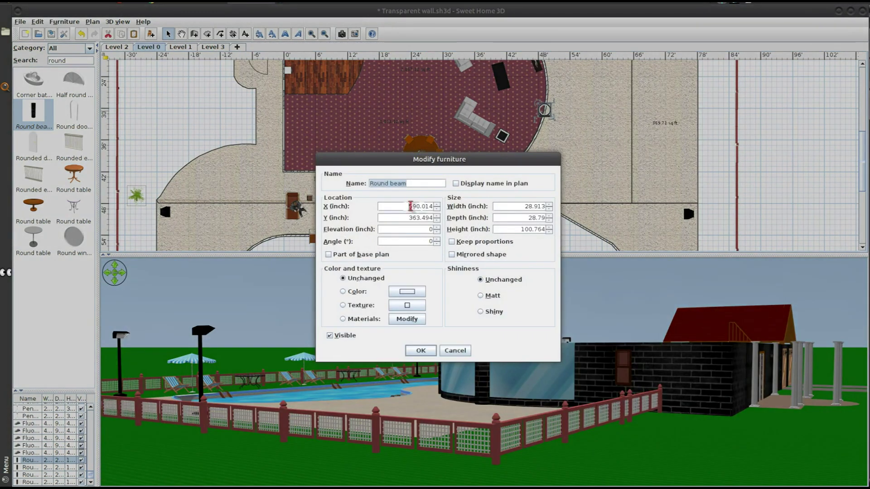
left_click(411, 206)
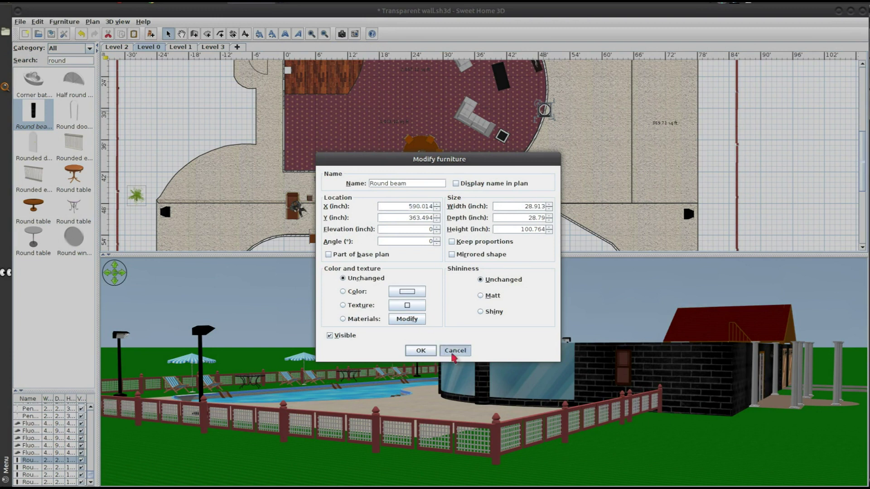
left_click(453, 351)
left_click(180, 48)
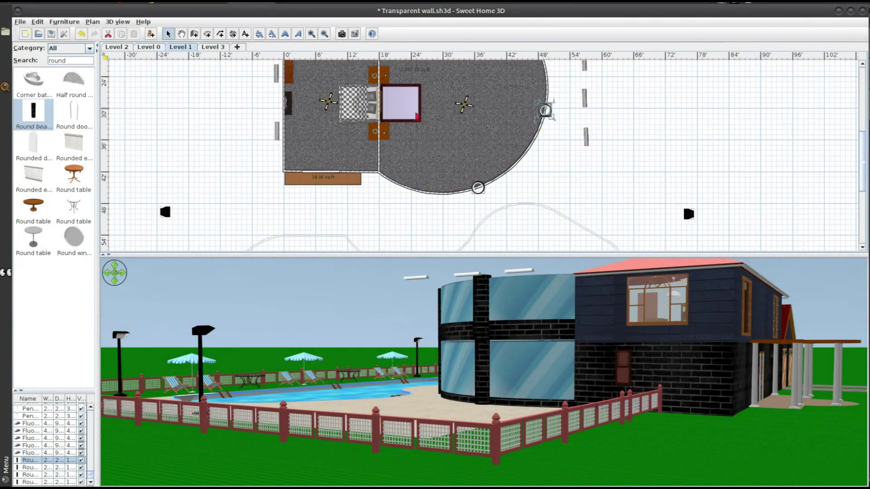
double_click(544, 111)
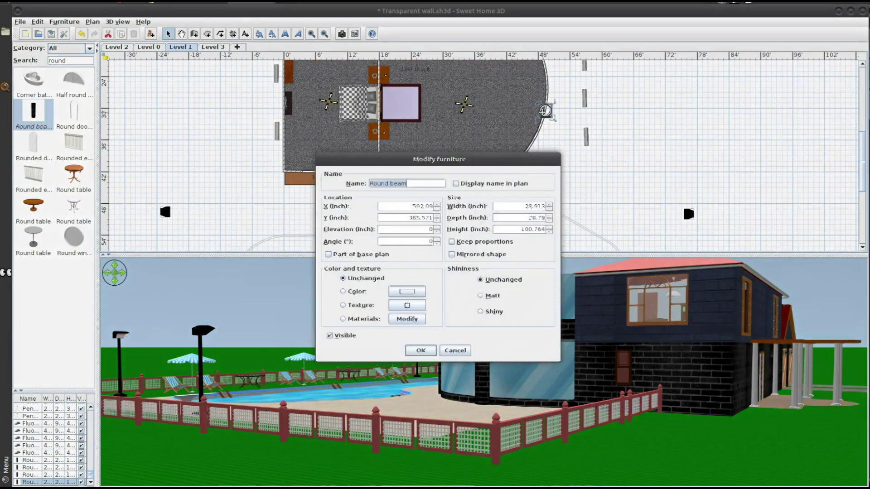
left_click(415, 207)
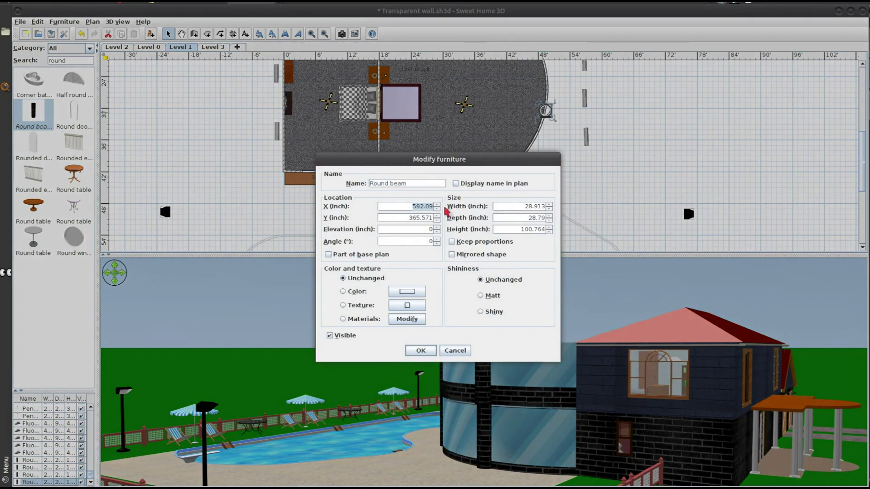
type("590.014")
left_click(418, 351)
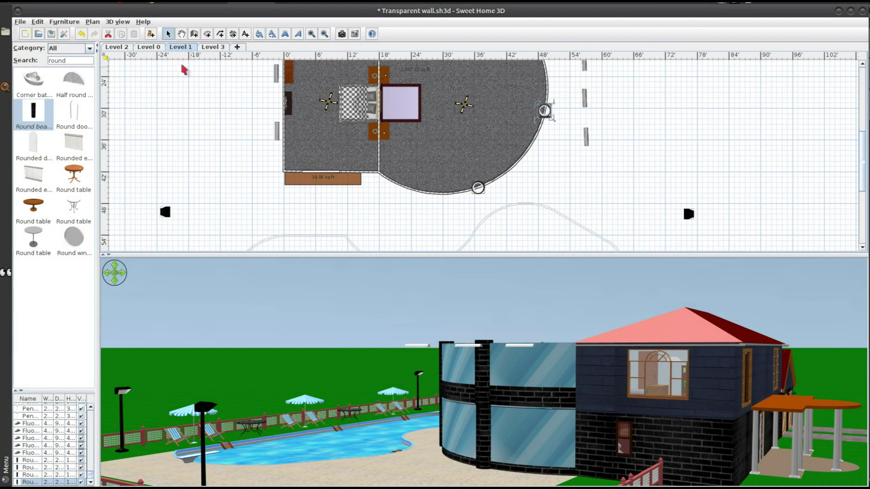
- Paste the ground-floor beam's Y, 363.494, into the upper round beam
left_click(152, 47)
double_click(544, 111)
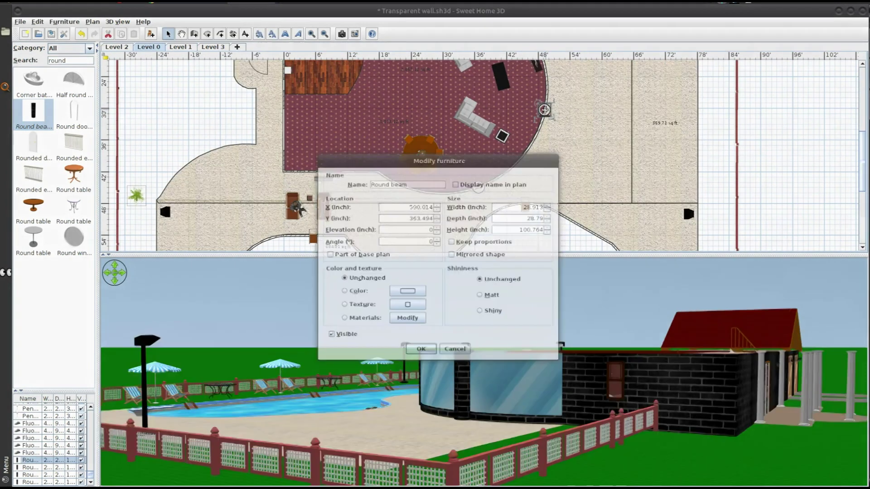
left_click(407, 218)
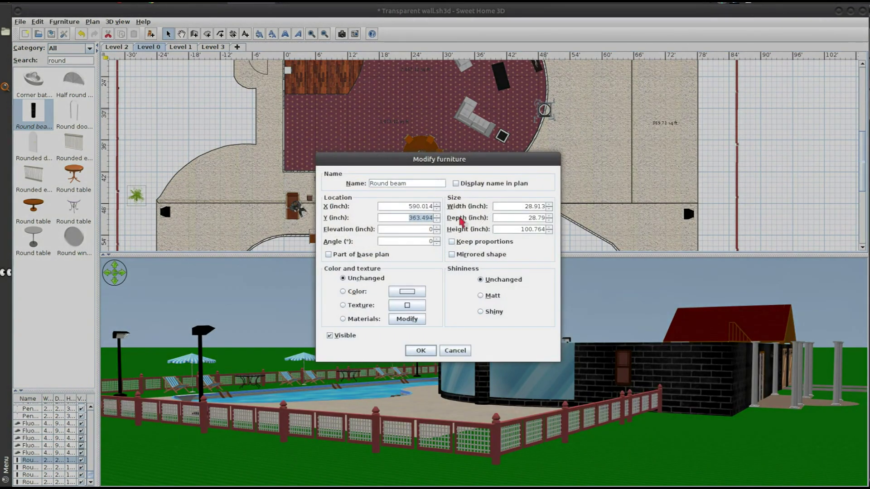
left_click(454, 351)
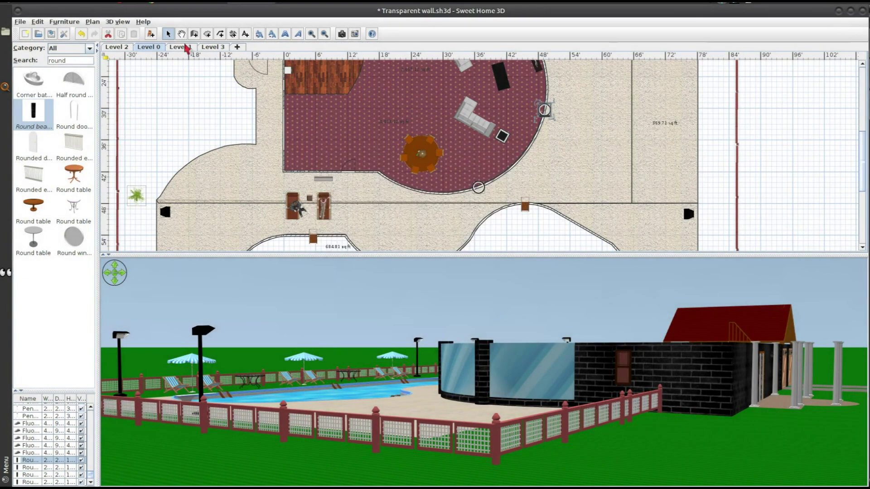
left_click(180, 47)
double_click(543, 110)
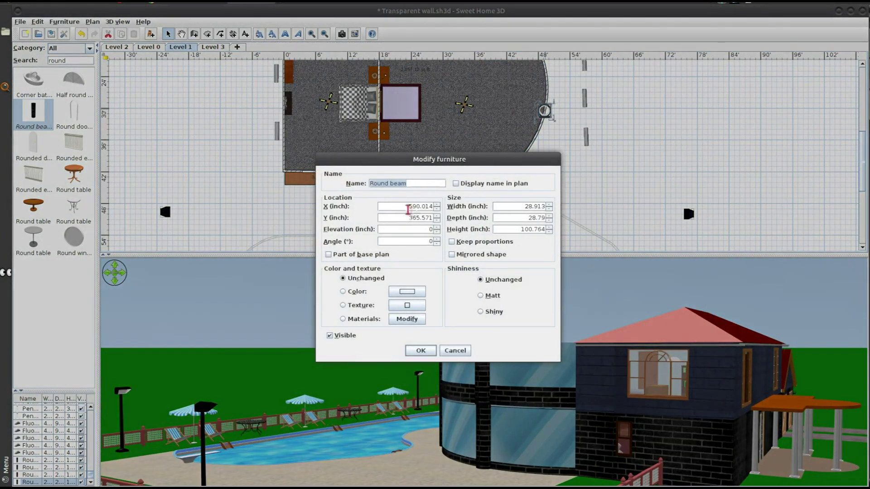
left_click(410, 218)
type("363.494")
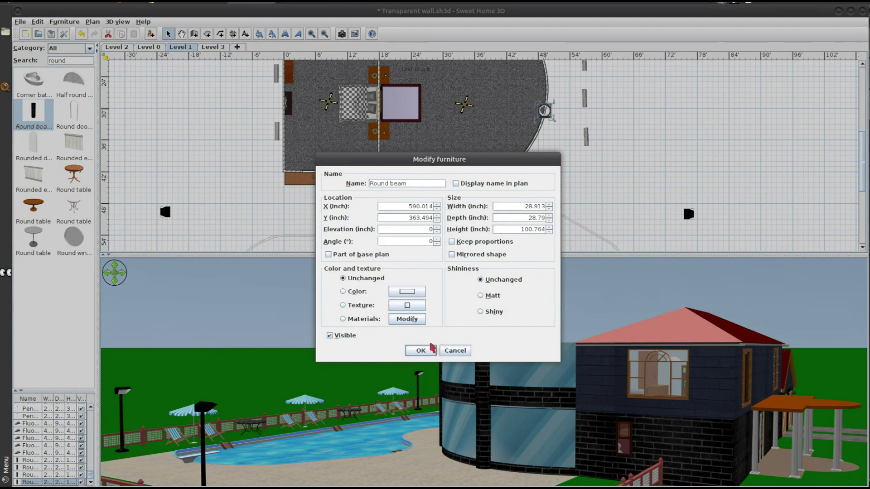
left_click(420, 350)
mouse_move(508, 355)
left_mouse_down()
mouse_move(547, 374)
mouse_move(491, 394)
left_mouse_up()
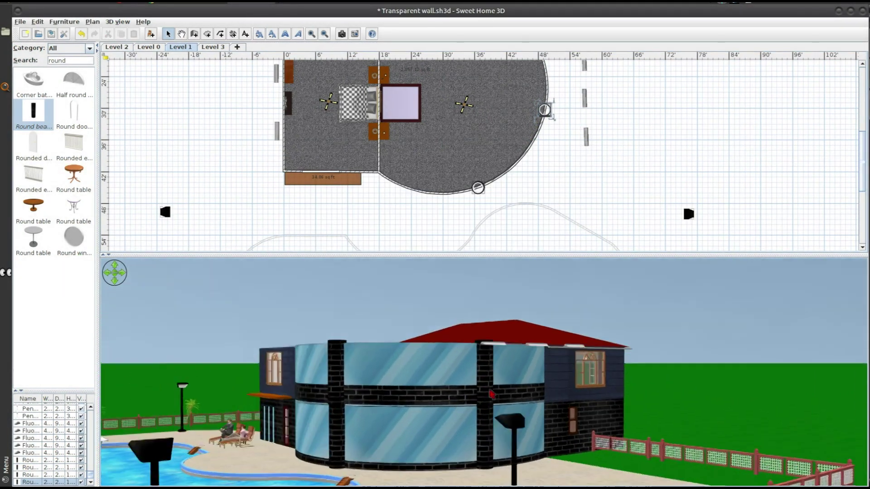
- Orbit the 3D view around the curved wall and select its upper-floor round beam
scroll(490, 408, "up", 10)
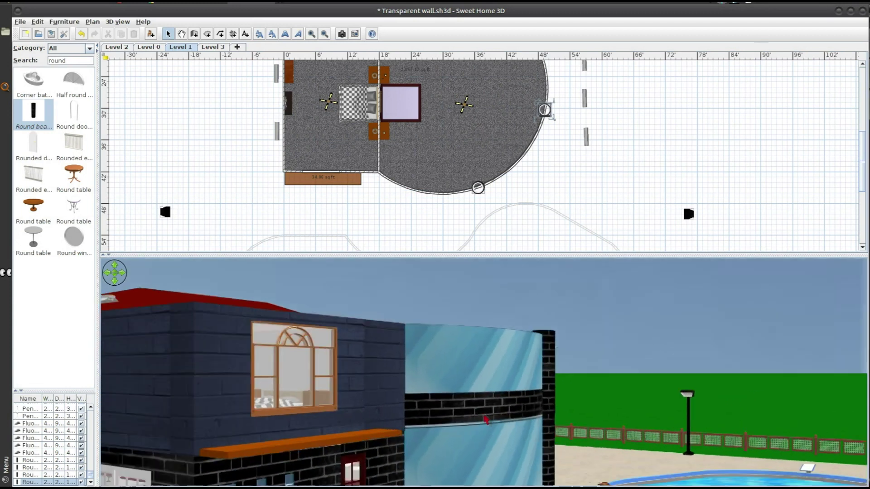
scroll(486, 420, "down", 5)
left_click_drag(485, 419, 351, 484)
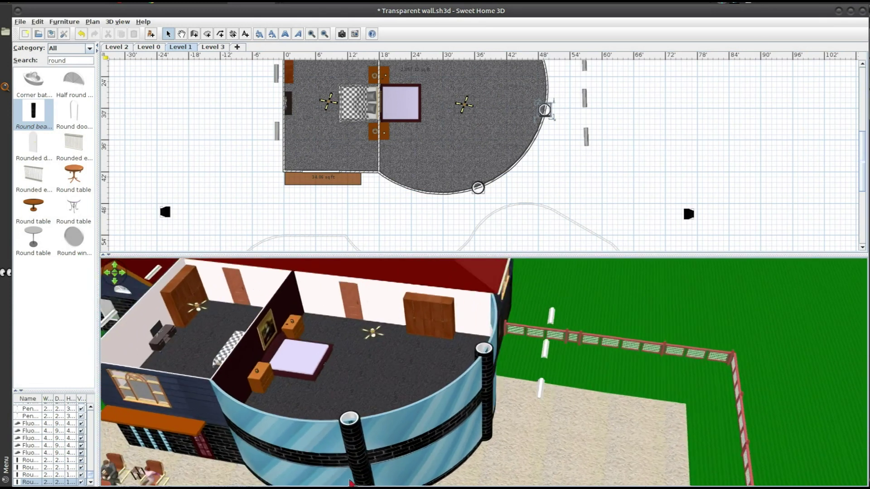
scroll(351, 453, "down", 3)
left_click_drag(351, 453, 407, 430)
scroll(408, 430, "up", 4)
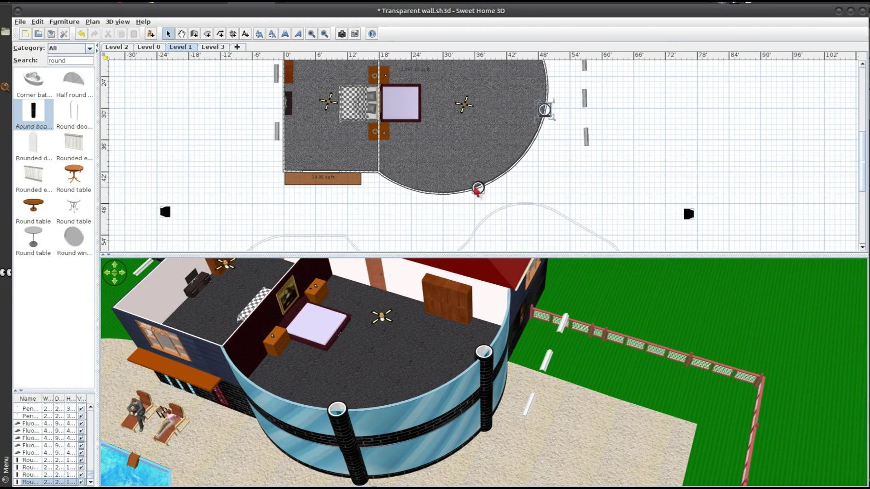
left_click(477, 189)
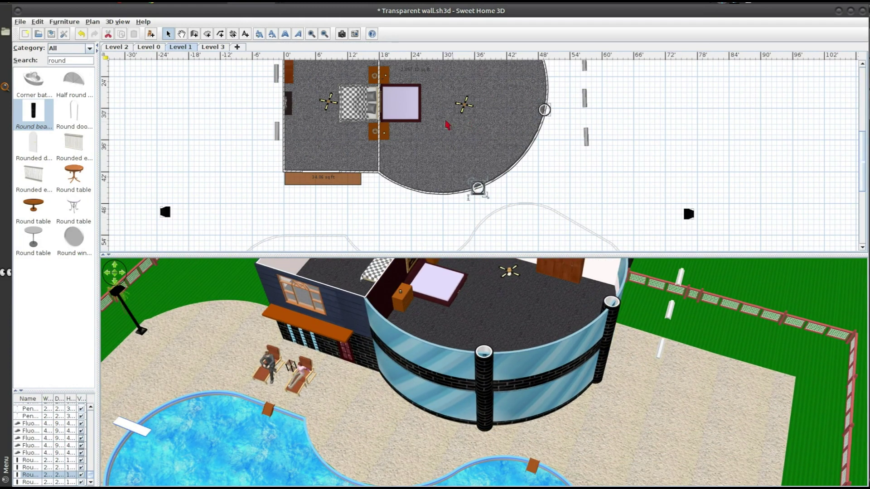
- Copy the second ground-floor beam's X, 440.515, to the matching Level 1 beam
left_click(153, 46)
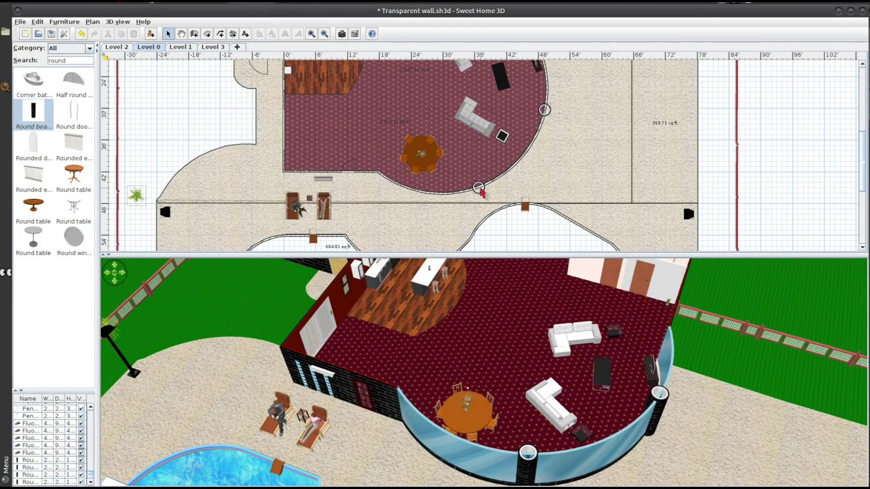
double_click(480, 189)
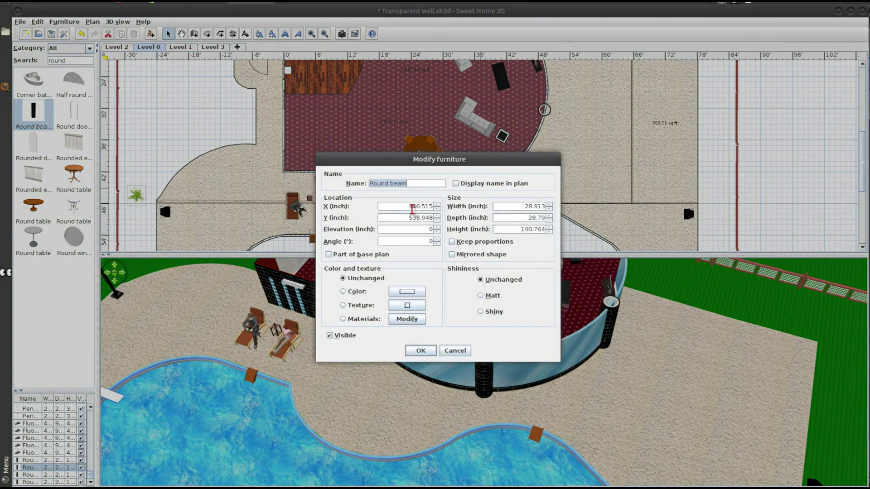
left_click(413, 208)
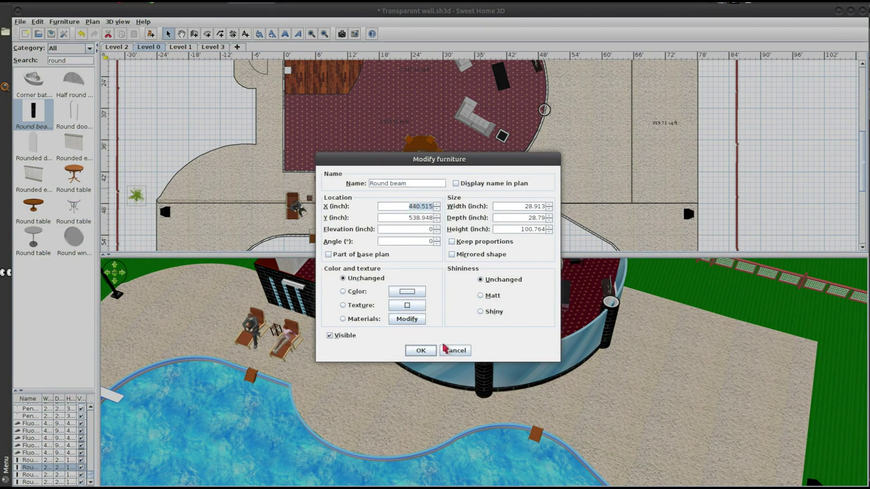
left_click(445, 349)
left_click(181, 47)
double_click(477, 188)
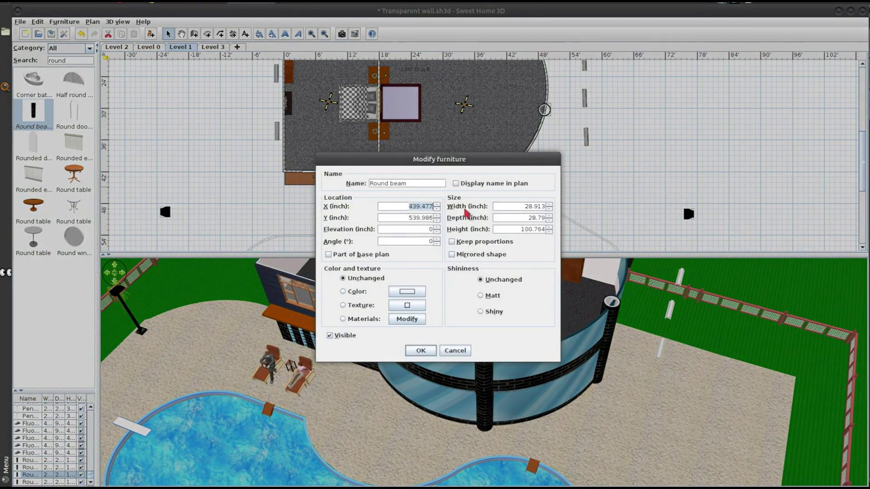
left_click(421, 350)
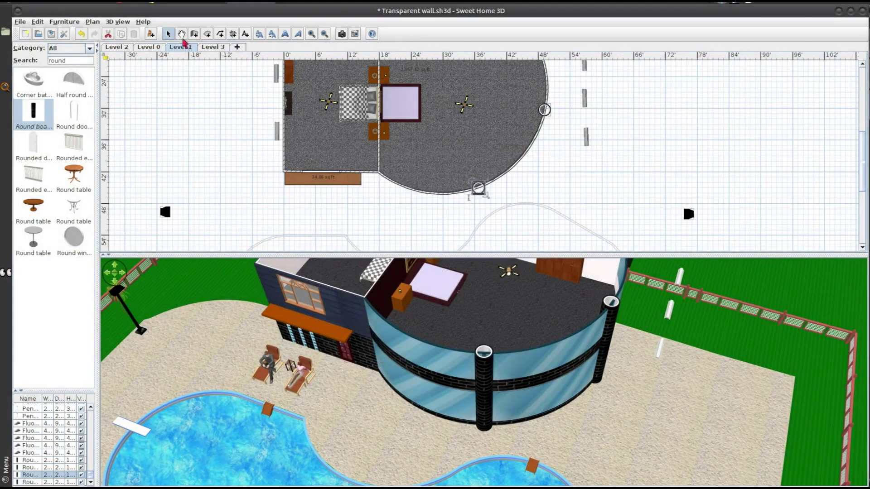
- Set the second Level 1 beam's Y to 538.948, copied from the beam below
left_click(155, 47)
double_click(478, 188)
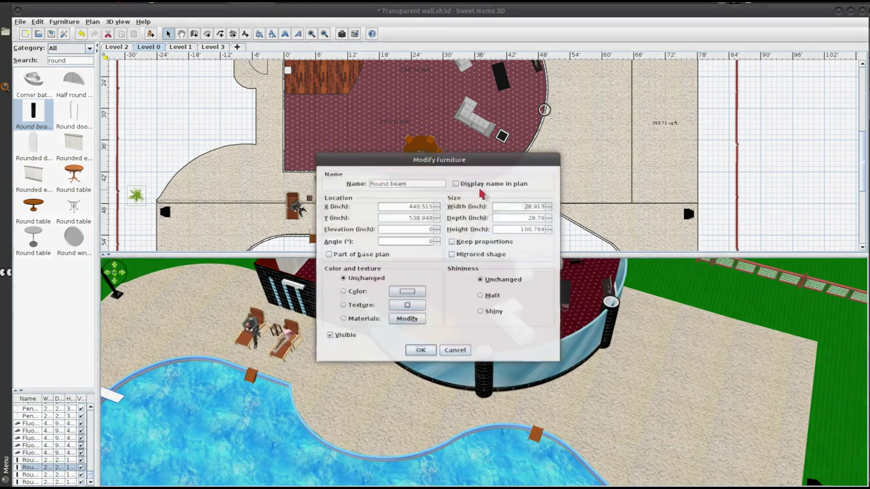
left_click(407, 218)
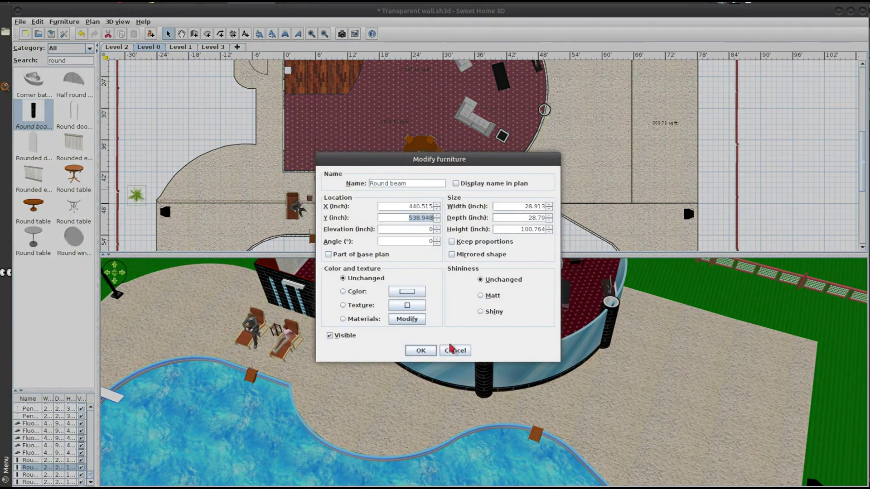
left_click(452, 349)
left_click(180, 46)
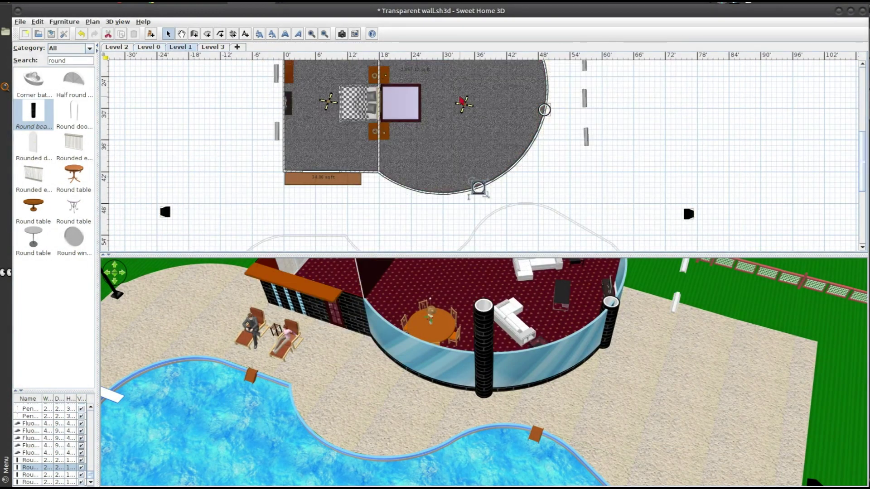
double_click(479, 188)
left_click(430, 220)
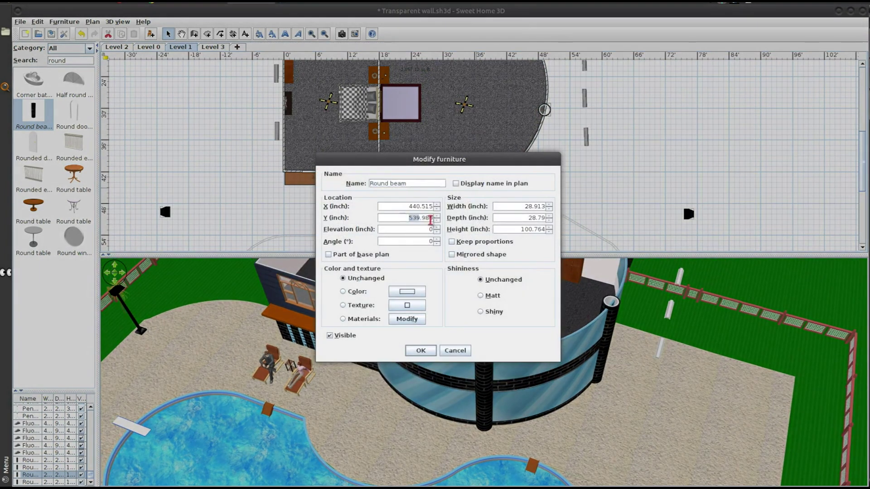
left_click(422, 352)
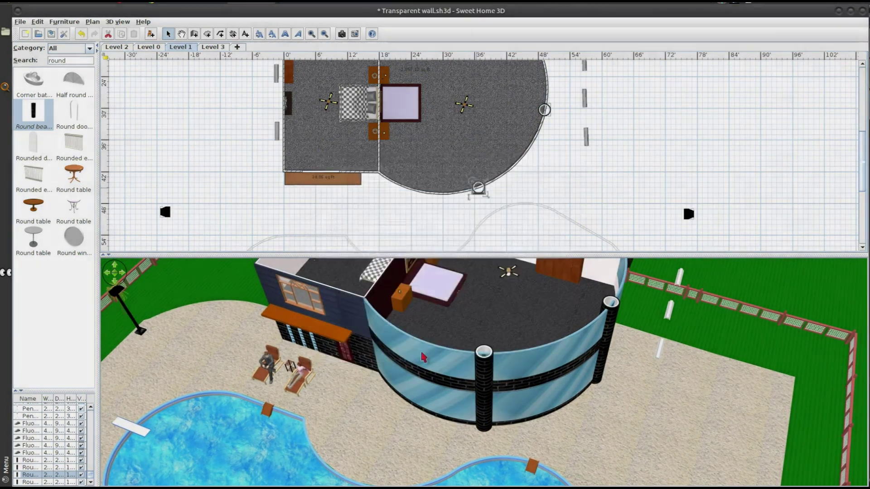
mouse_move(424, 358)
left_mouse_down()
mouse_move(569, 318)
mouse_move(573, 293)
left_mouse_up()
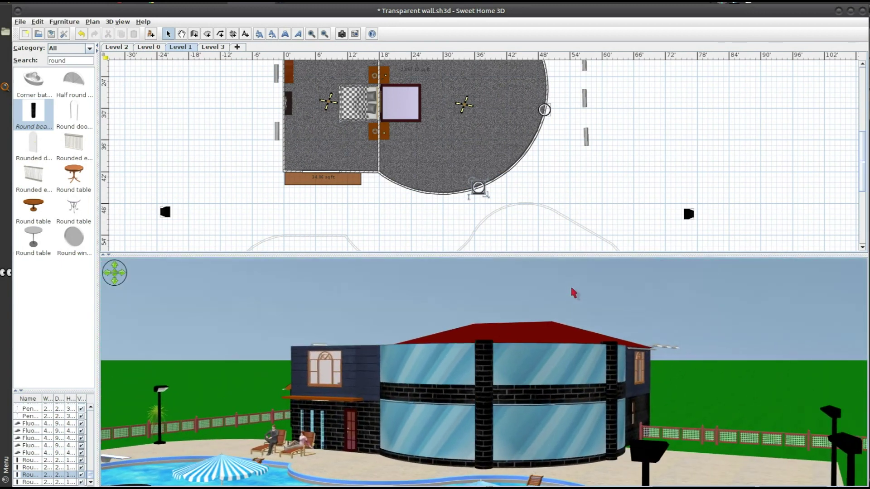
left_click(458, 193)
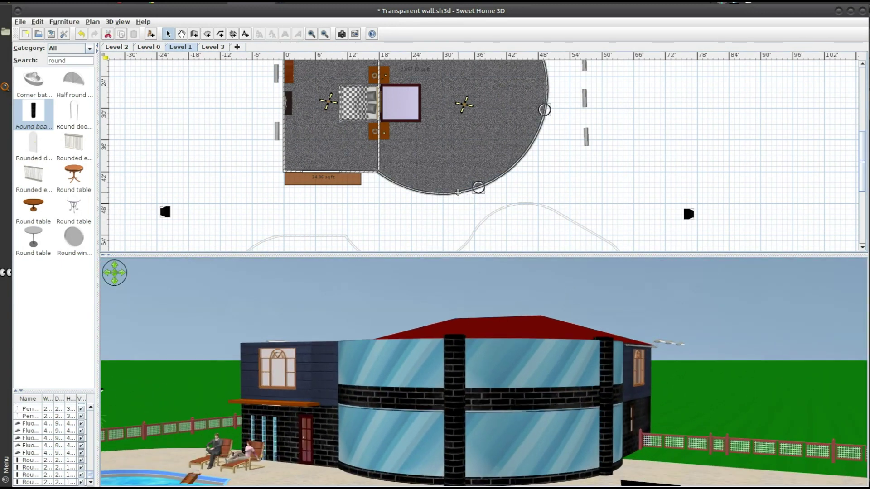
- Export only the selected Level 0 curved wall to the Desktop as Glass wall.obj
left_click(146, 47)
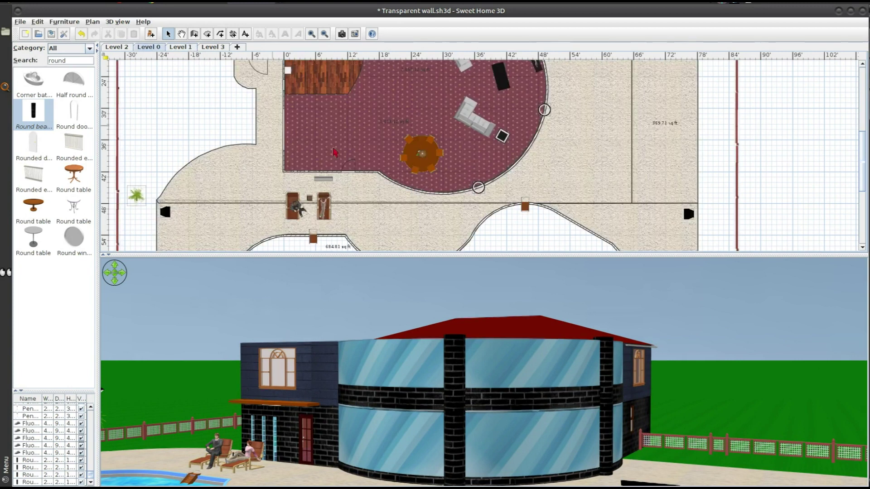
left_click(426, 192)
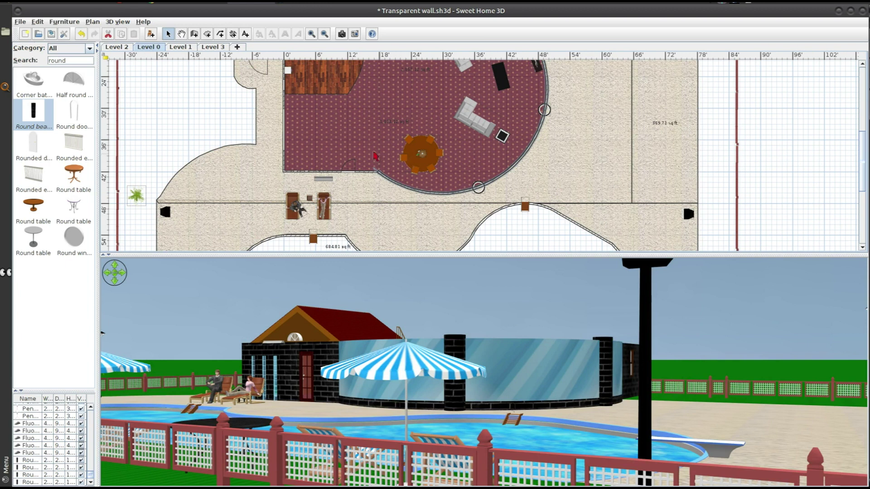
left_click(117, 22)
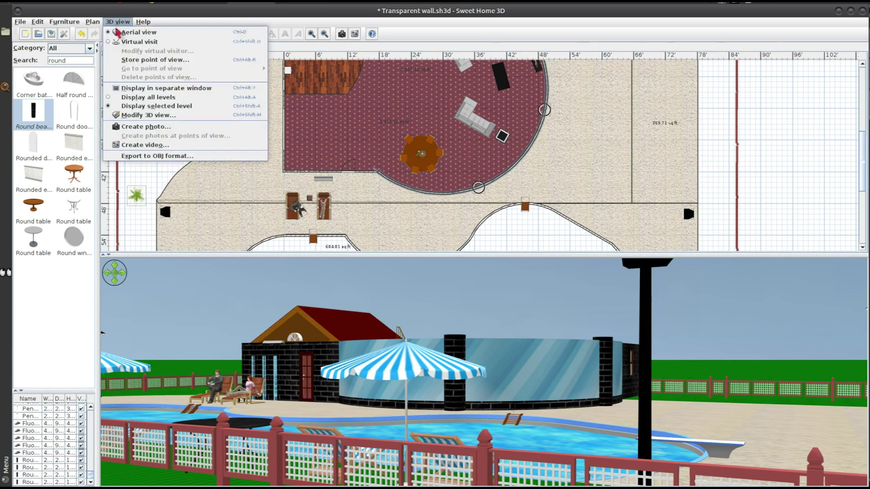
left_click(157, 156)
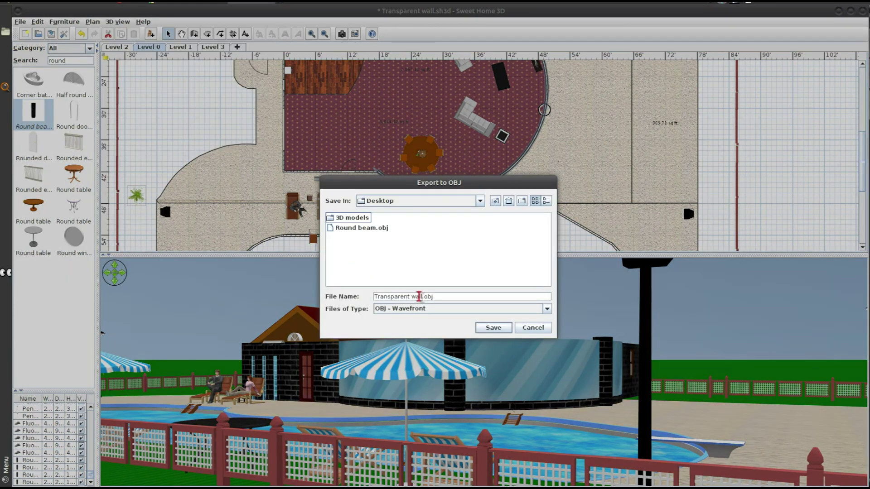
left_click_drag(408, 296, 361, 291)
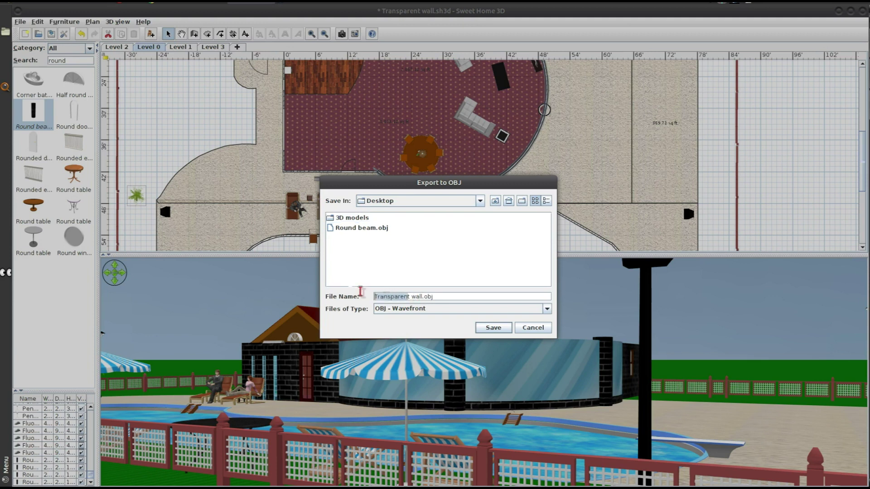
key("Delete")
key("Delete")
type("Glass")
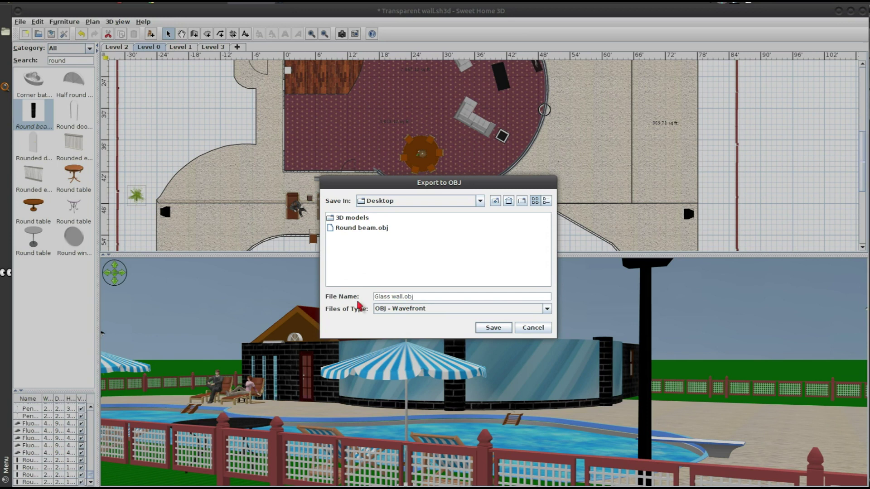
left_click(489, 329)
left_click(432, 274)
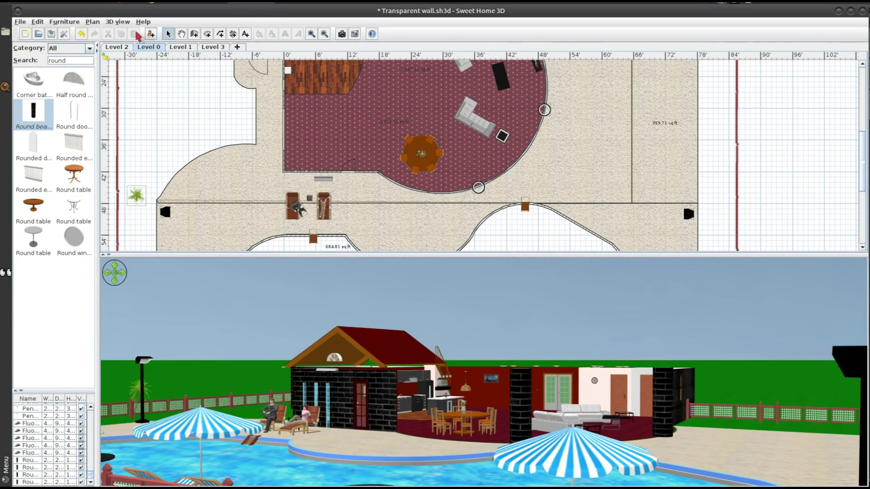
- Import Glass wall.obj as furniture, filtering for OBJ files, and finish the wizard
left_click(64, 22)
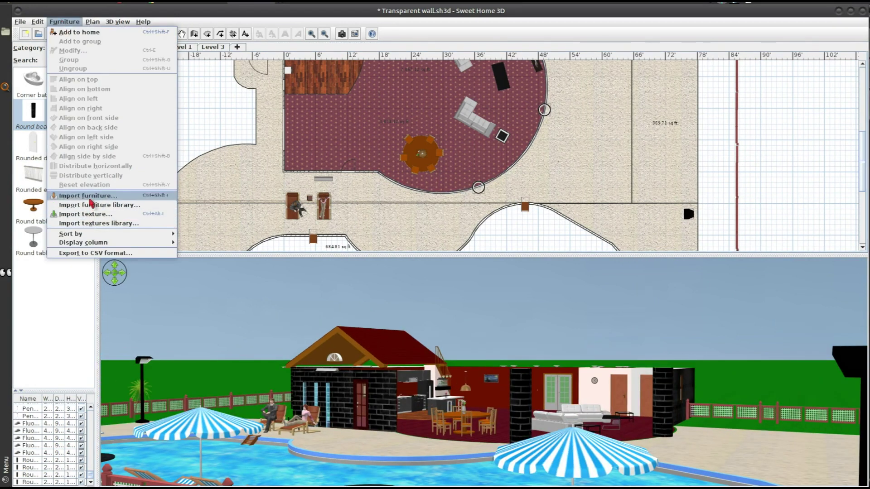
left_click(89, 196)
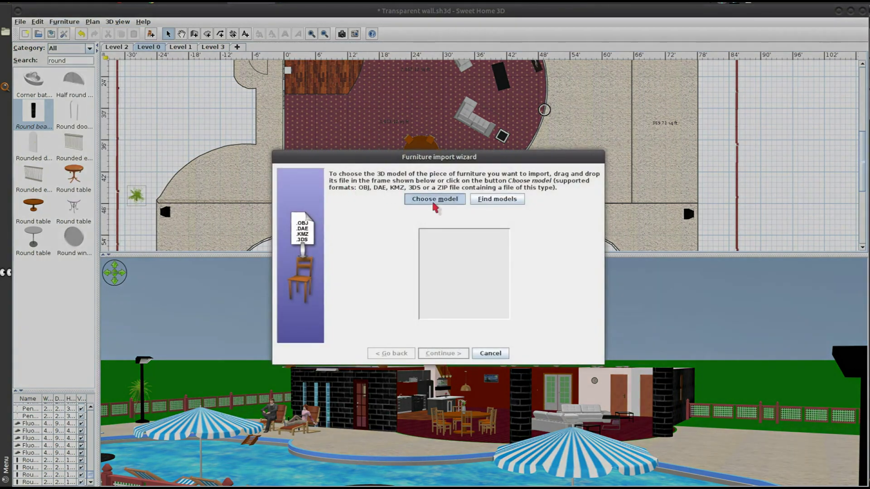
left_click(434, 202)
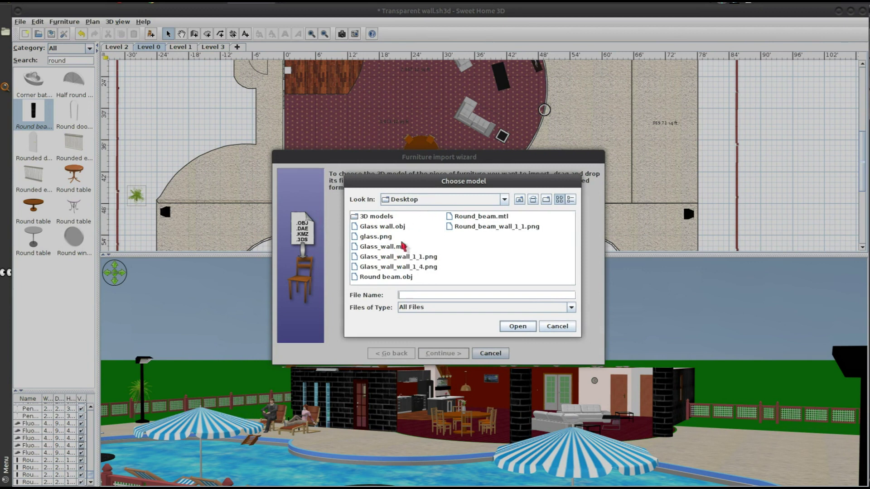
left_click(447, 307)
left_click(448, 325)
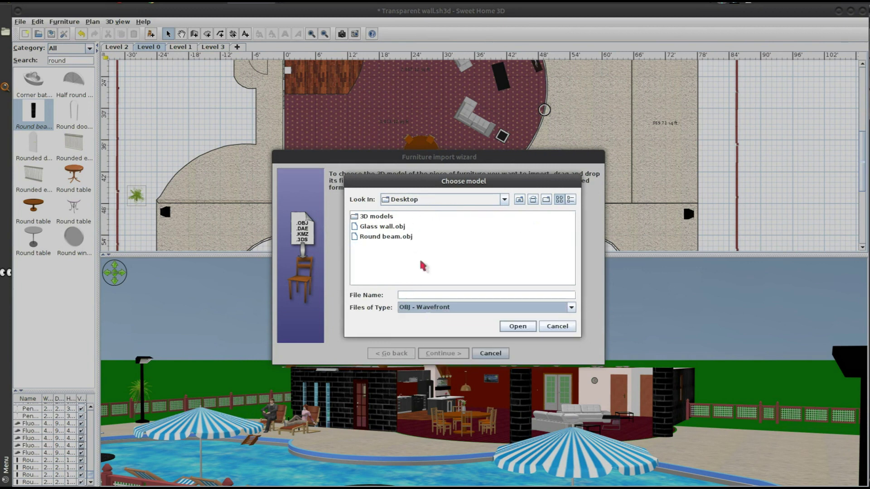
left_click(395, 228)
left_click(511, 328)
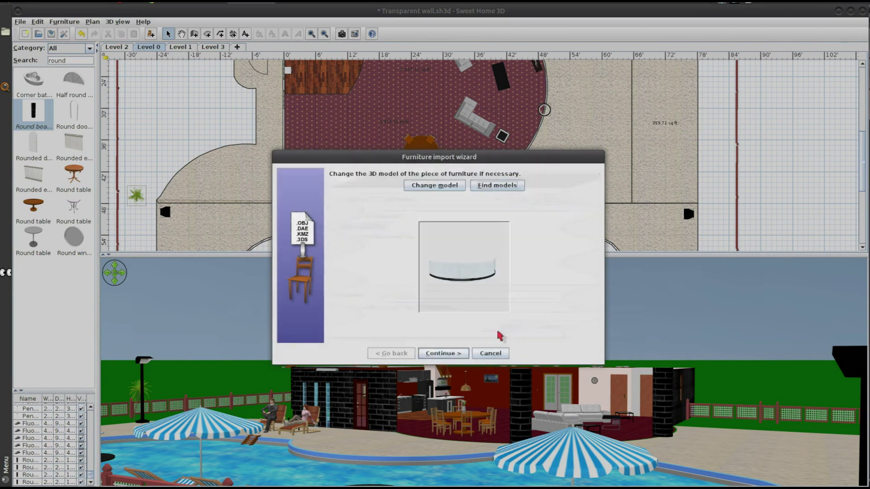
left_click(460, 354)
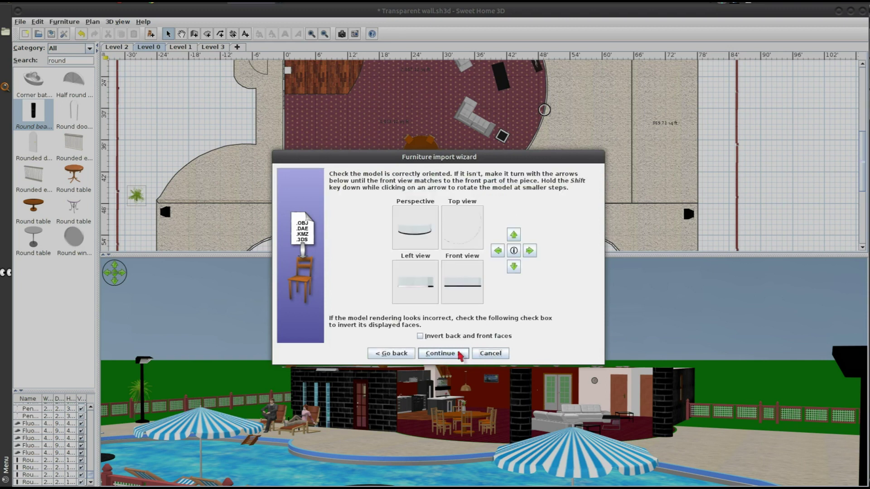
left_click(459, 354)
left_click(460, 354)
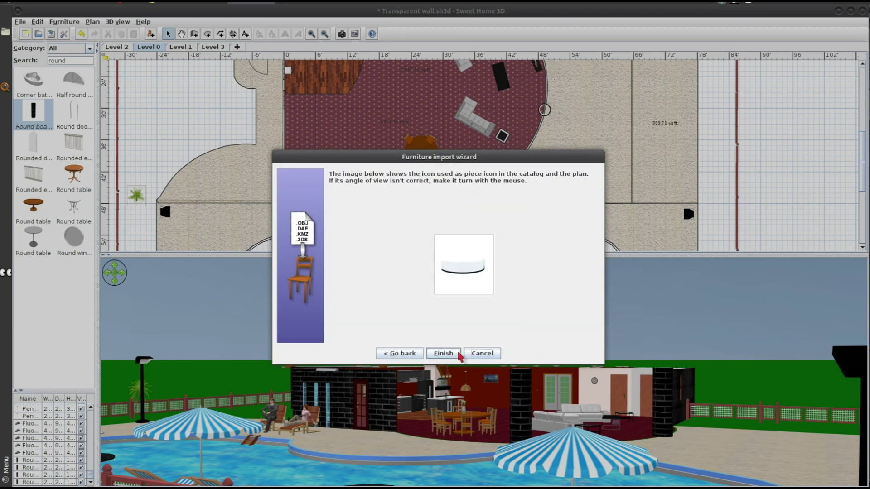
left_click(460, 354)
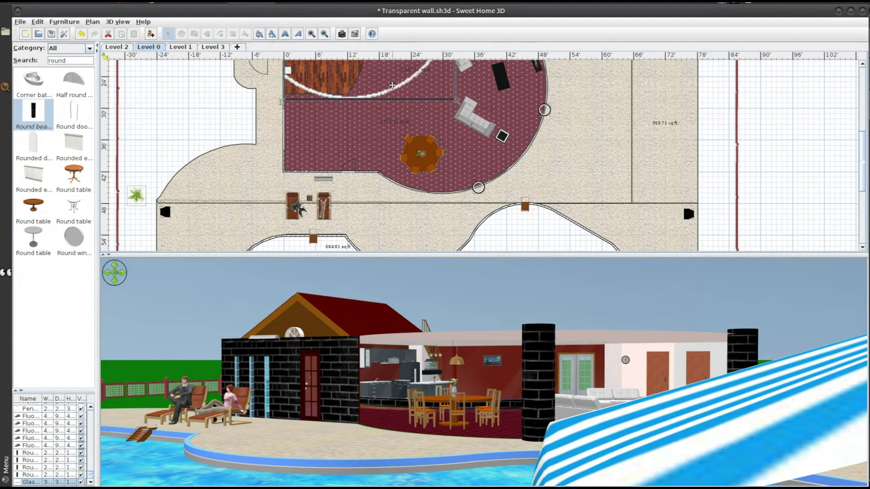
- Move the imported Glass wall piece to X 212.192, Y 574.5
double_click(392, 86)
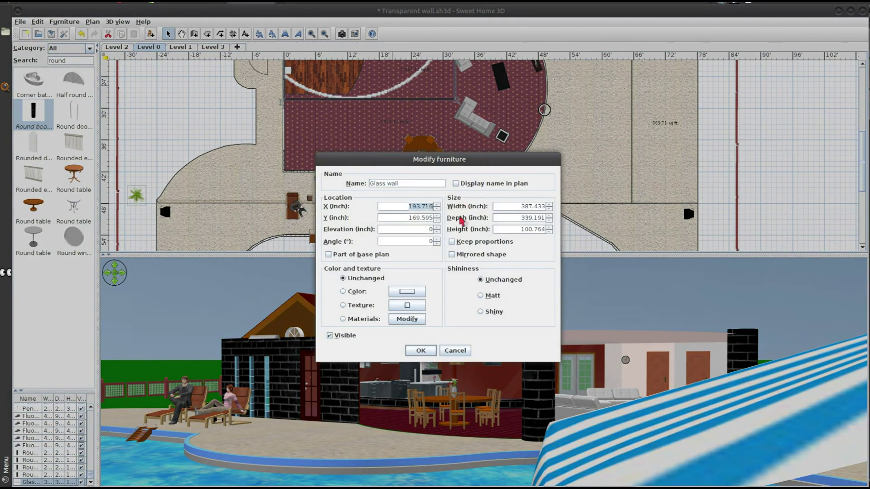
type("212.192")
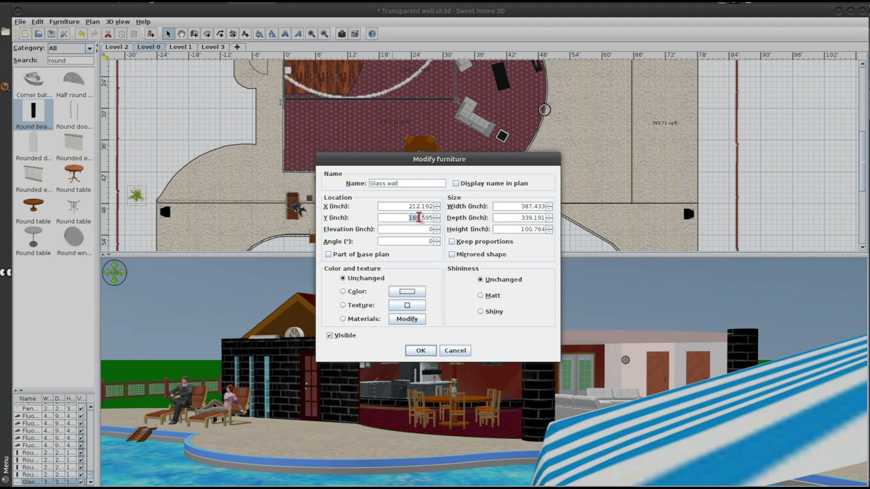
left_click_drag(419, 218, 440, 218)
type("574.519")
key("Return")
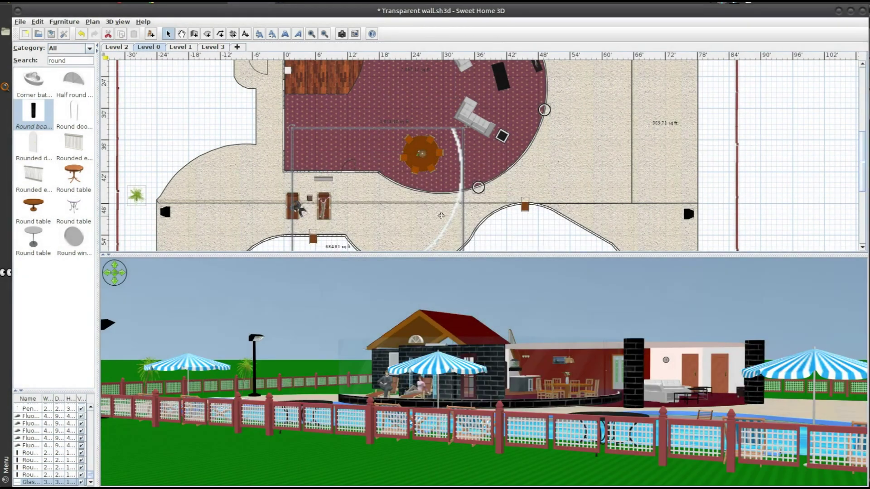
- Drag the Glass wall piece onto the round edge of the ground-floor room
left_click_drag(519, 364, 591, 402)
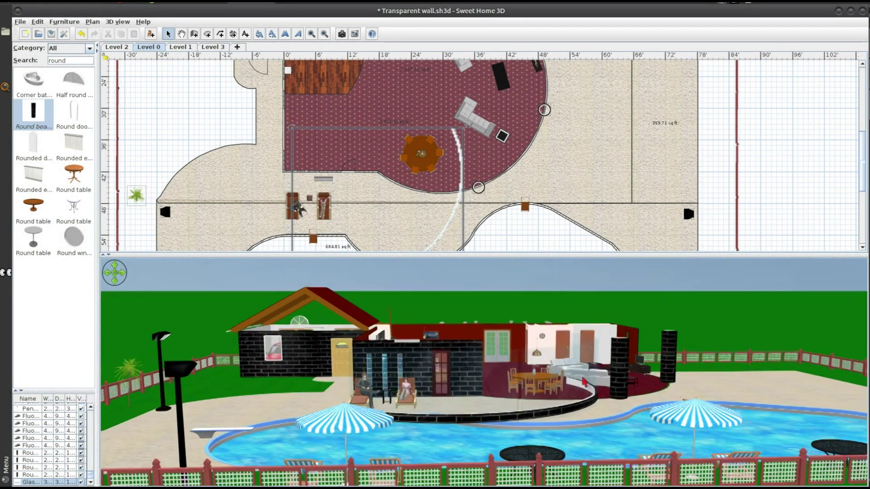
left_click_drag(592, 401, 521, 380)
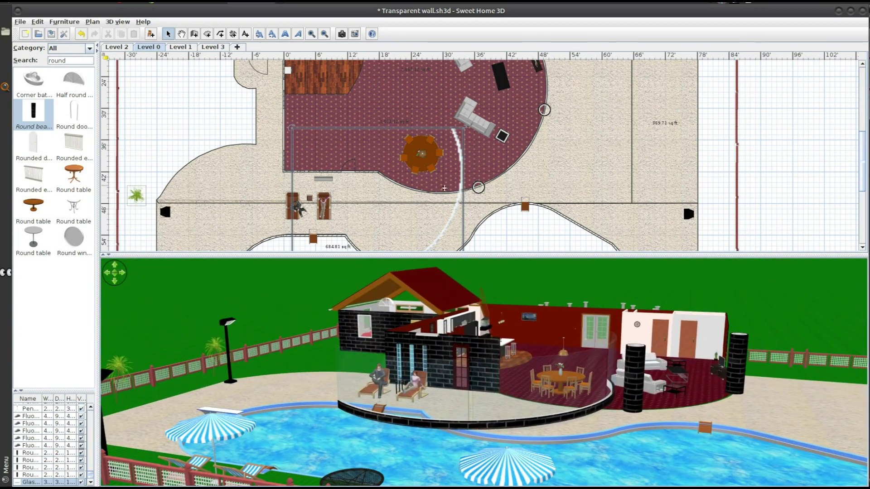
left_click_drag(454, 188, 530, 123)
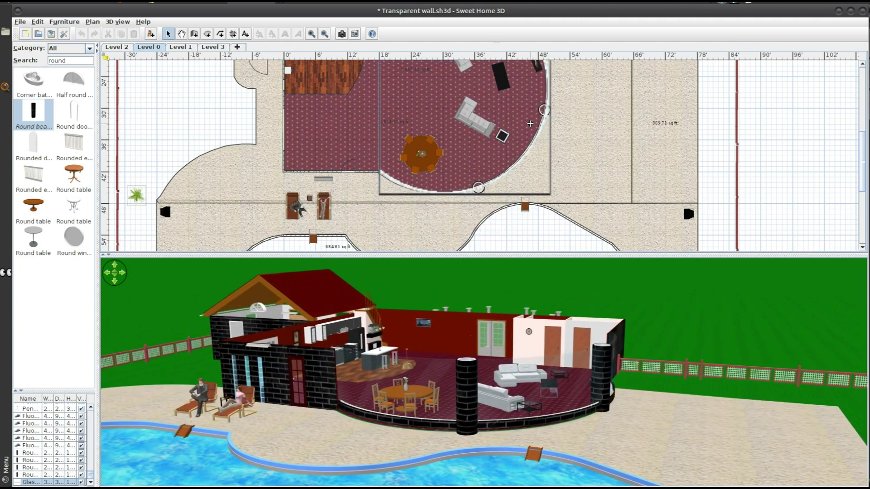
scroll(530, 123, "up", 3)
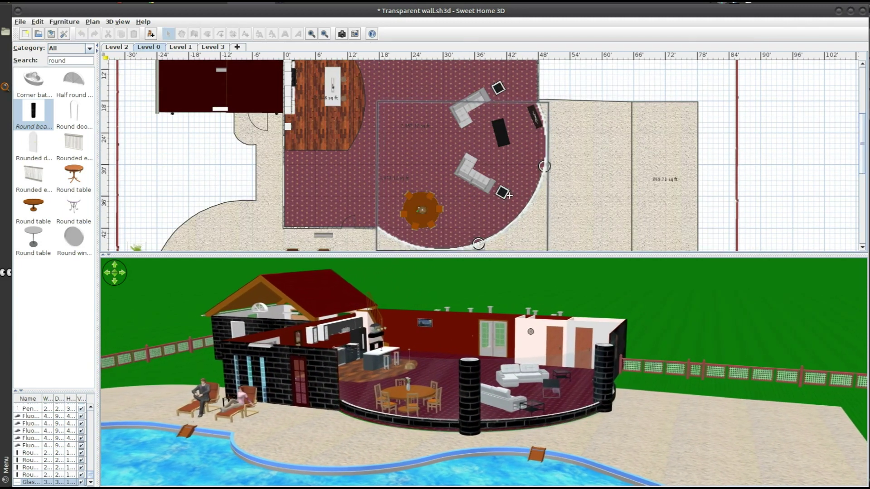
left_click_drag(509, 195, 509, 198)
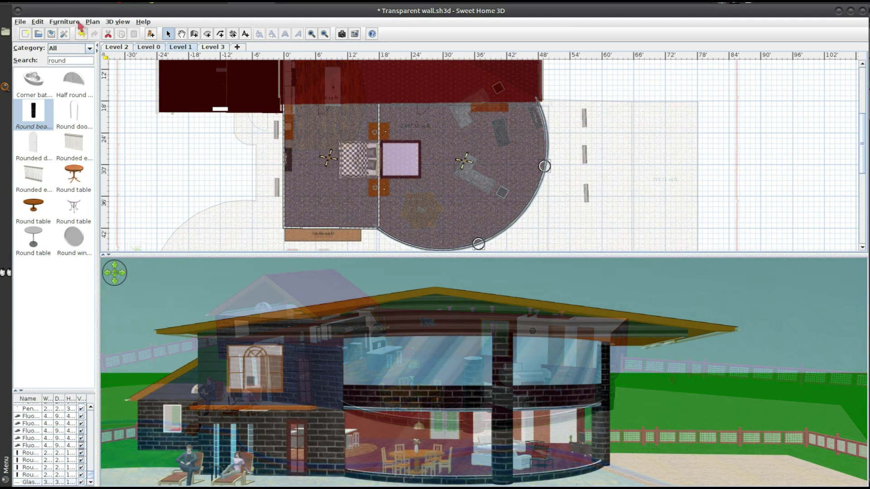
- Export the Level 1 curved wall as Glass wall top.obj, then delete the wall
left_click(119, 22)
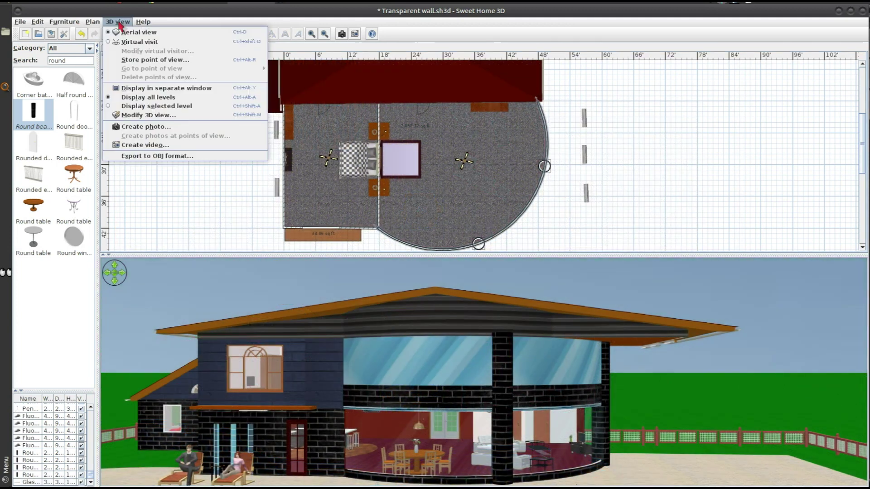
left_click(155, 156)
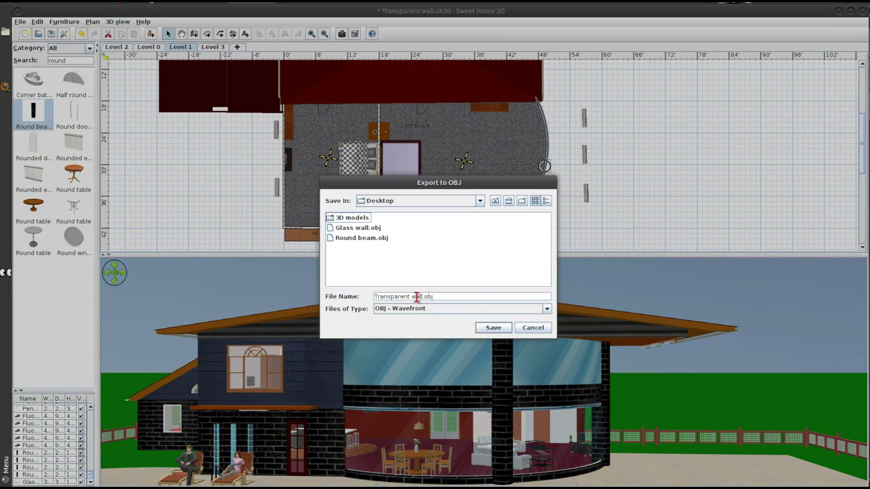
double_click(410, 296)
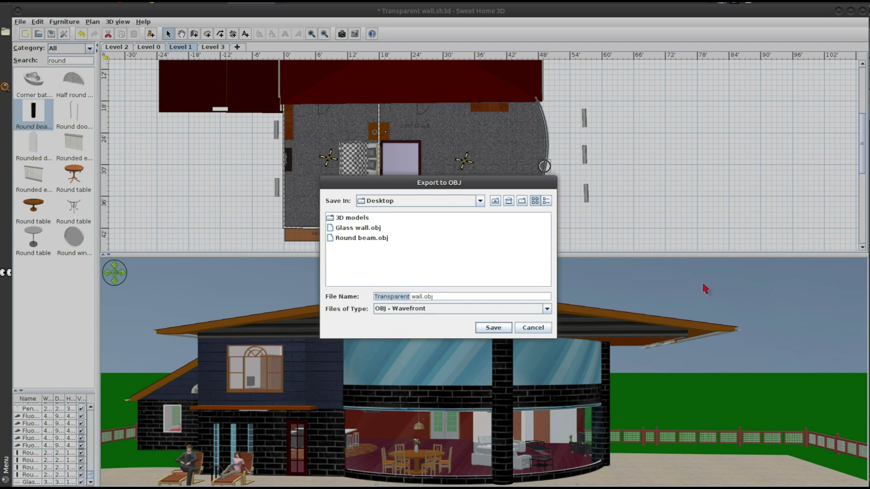
type("Glass")
left_click(498, 332)
left_click(453, 277)
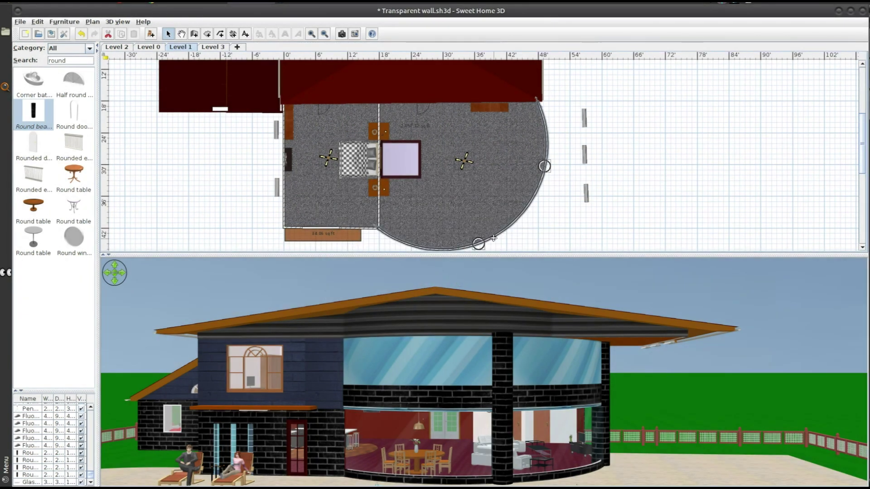
key("Delete")
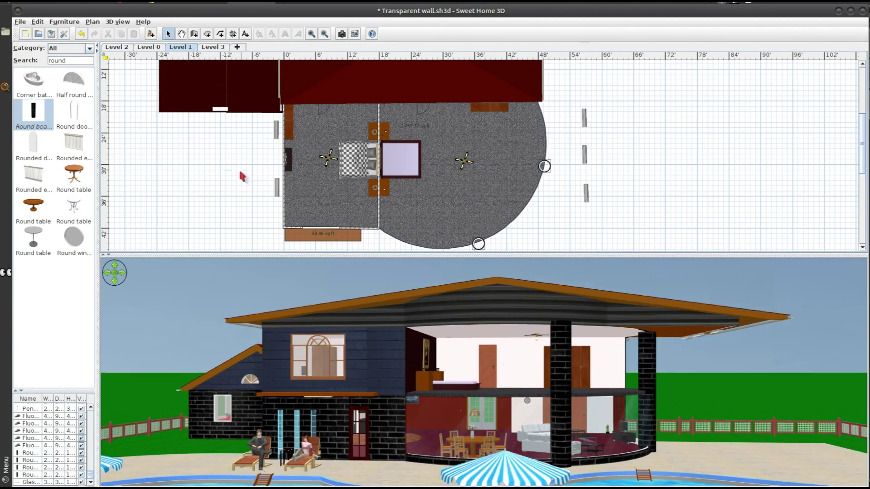
- Load Glass wall top.obj into the furniture import wizard using the OBJ file filter
left_click(93, 24)
mouse_move(64, 21)
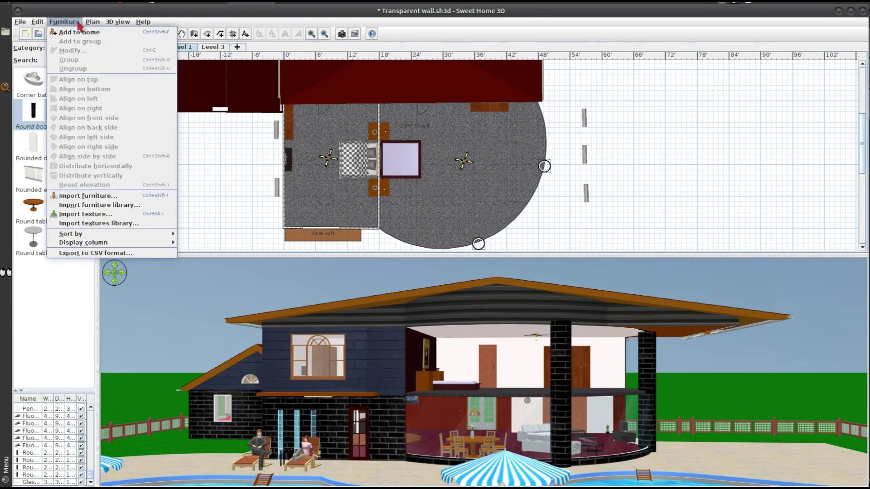
left_click(95, 199)
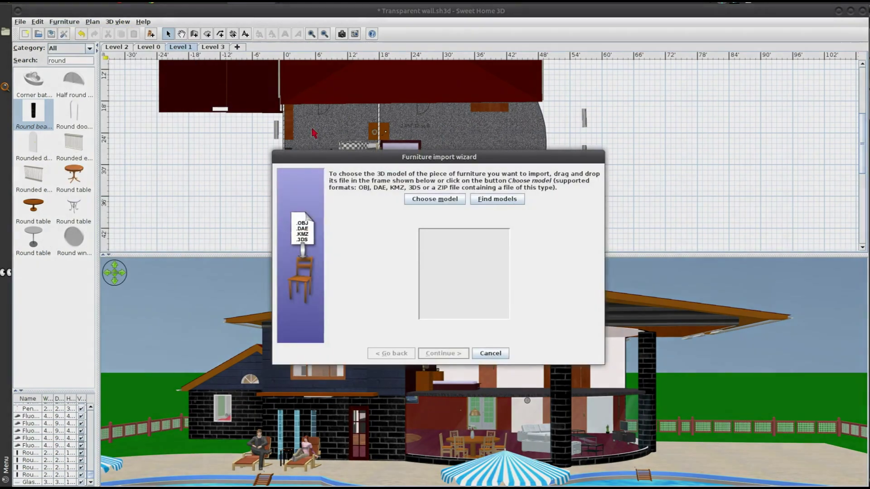
left_click(447, 200)
left_click(420, 308)
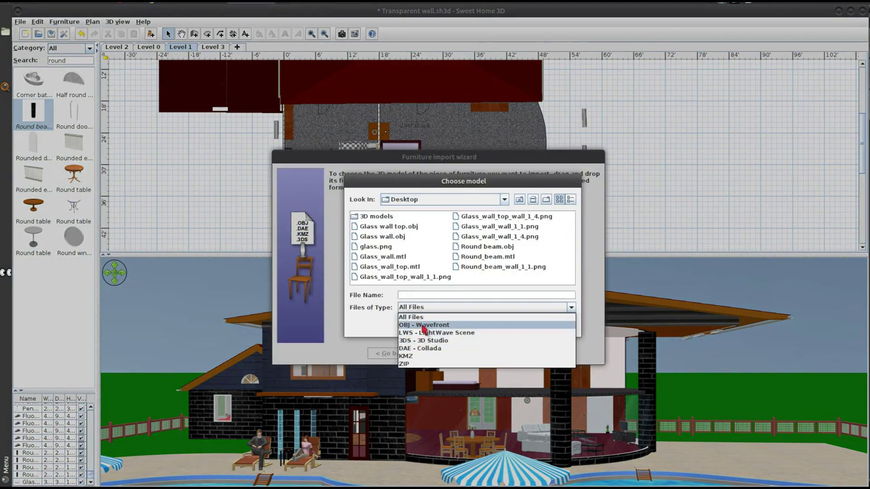
left_click(410, 325)
left_click(388, 228)
left_click(518, 326)
left_click(462, 355)
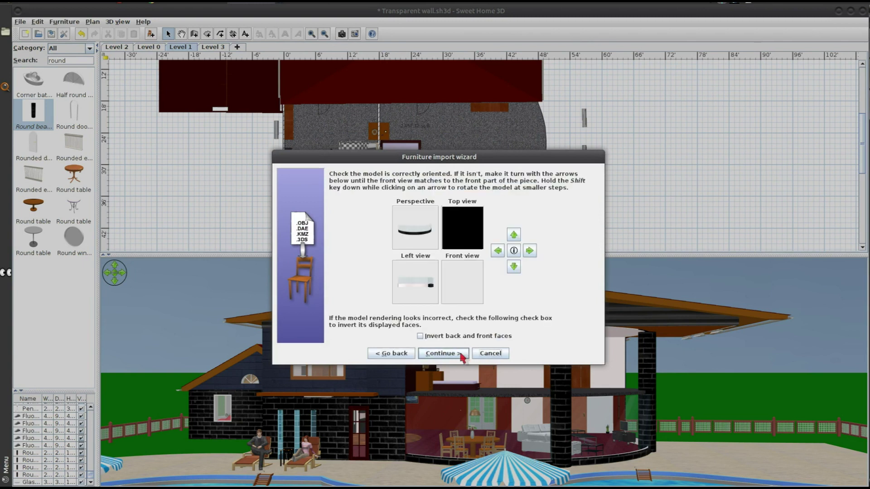
- Add the model to the catalog under Exterior and place it in the plan
left_click(491, 197)
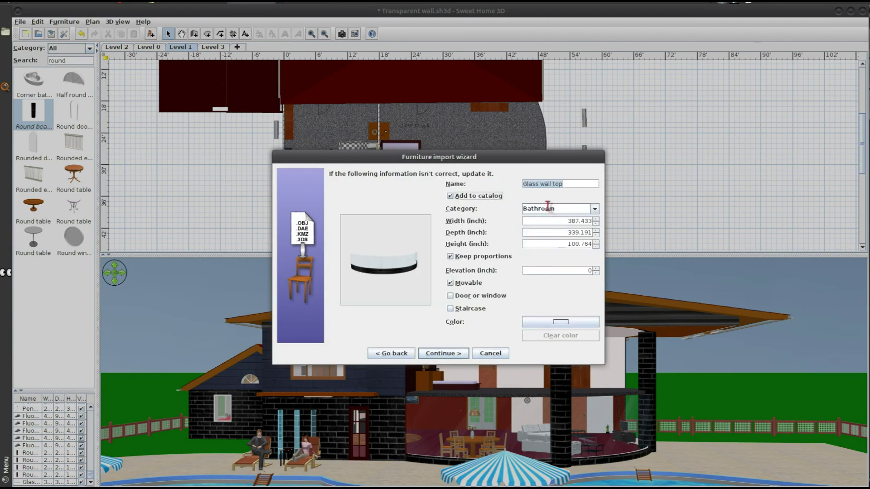
left_click(595, 208)
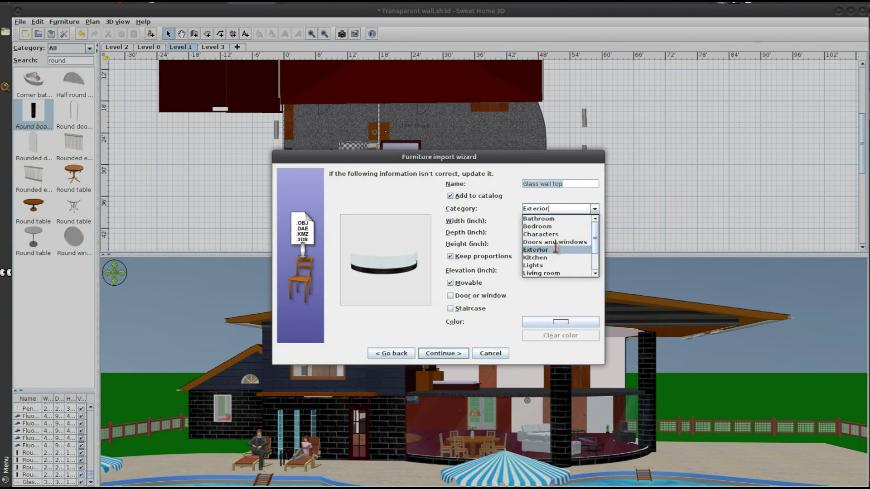
left_click(555, 249)
left_click(448, 354)
left_click(451, 354)
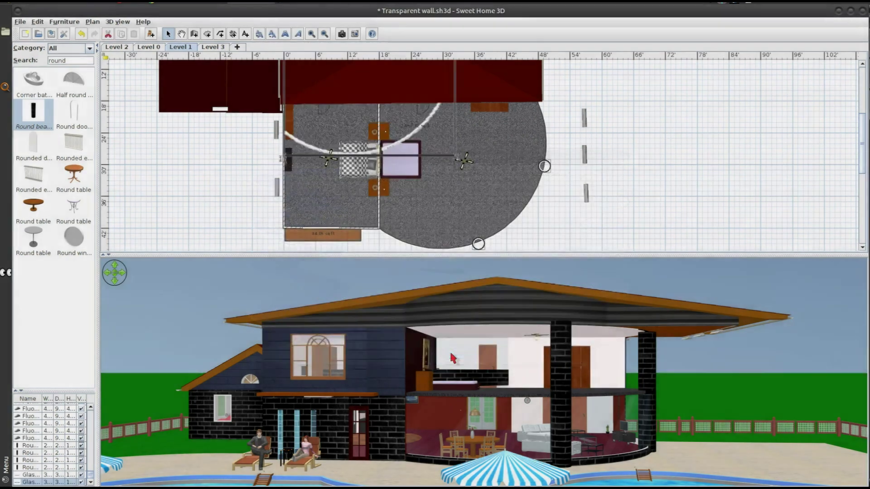
- Move the imported glass arc onto the upper storey's round floor edge and orbit to inspect it
left_click_drag(404, 106, 486, 206)
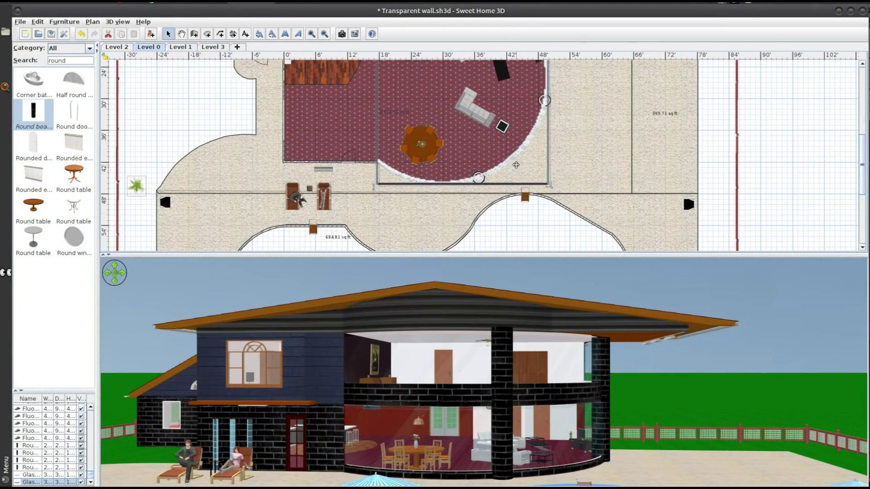
left_click_drag(566, 381, 405, 342)
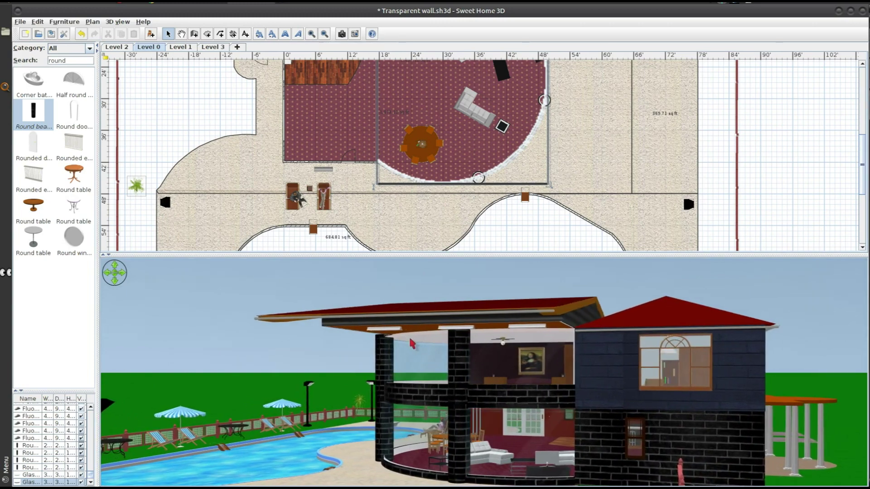